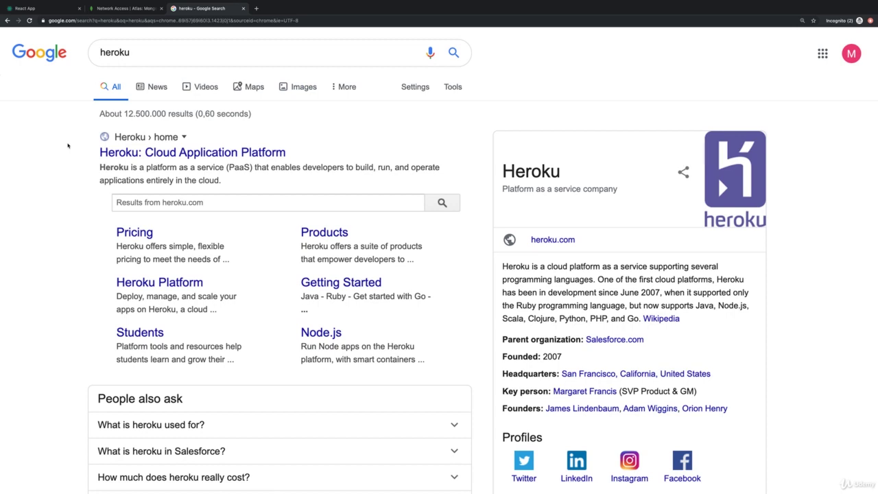
Open the 'Heroku: Cloud Application Platform' result and enlarge the homepage
{"action": "left_click", "coordinate": [159, 155]}
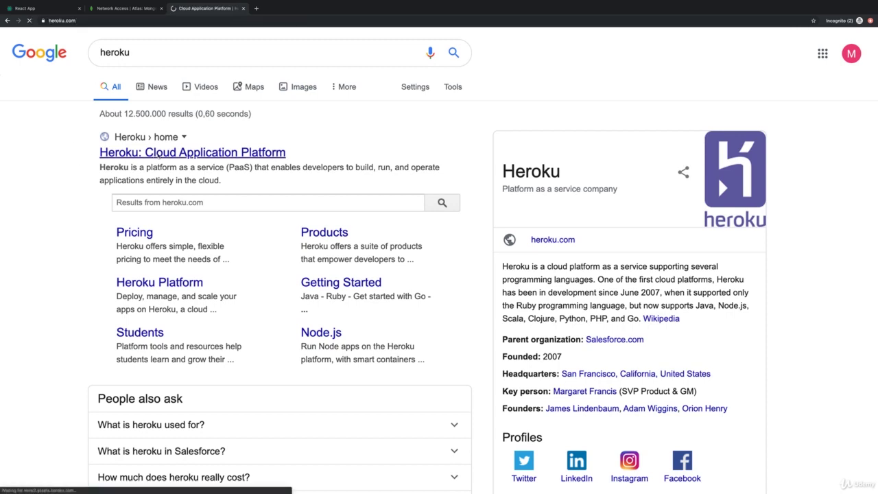
{"action": "key", "text": "ctrl+plus"}
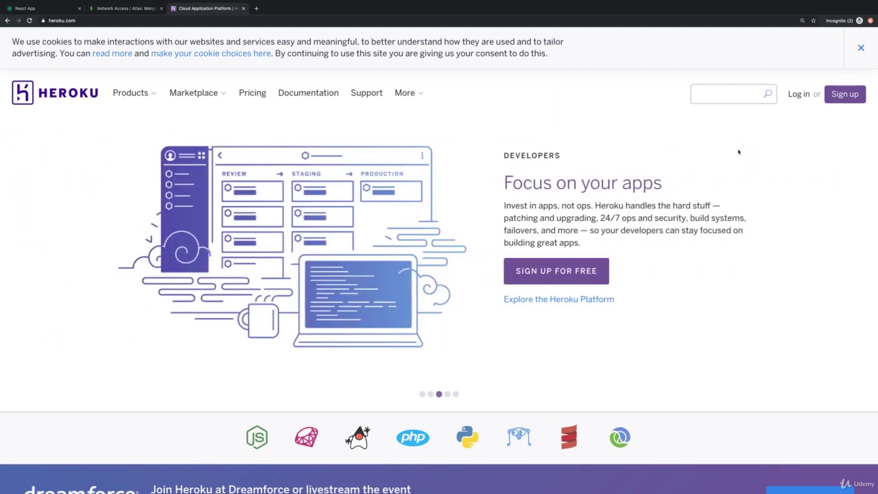
Review the Heroku dyno pricing plans, then go to the Heroku sign-in page
{"action": "left_click", "coordinate": [246, 94]}
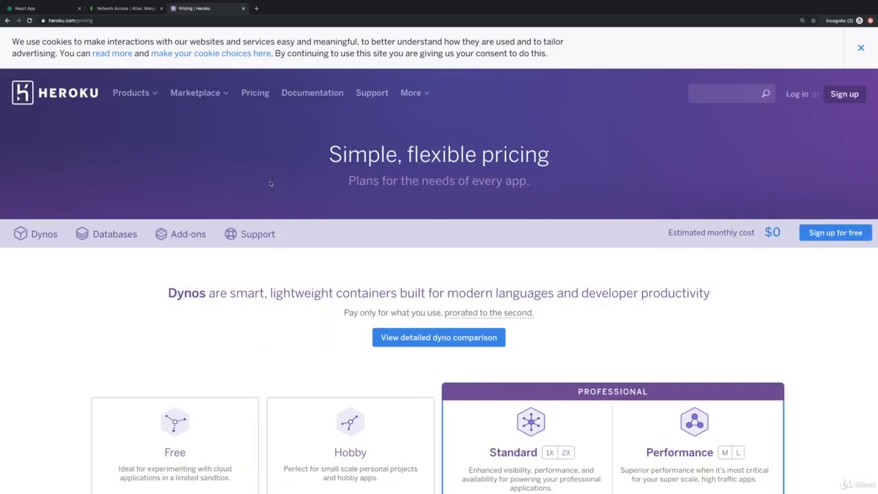
{"action": "scroll", "coordinate": [296, 232], "scroll_direction": "down", "scroll_amount": 2}
{"action": "scroll", "coordinate": [296, 233], "scroll_direction": "down", "scroll_amount": 4}
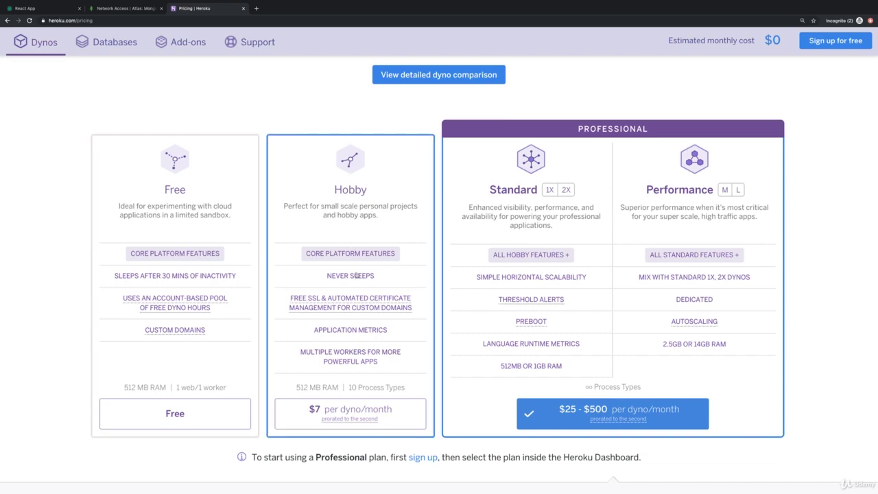
{"action": "scroll", "coordinate": [588, 136], "scroll_direction": "up", "scroll_amount": 5}
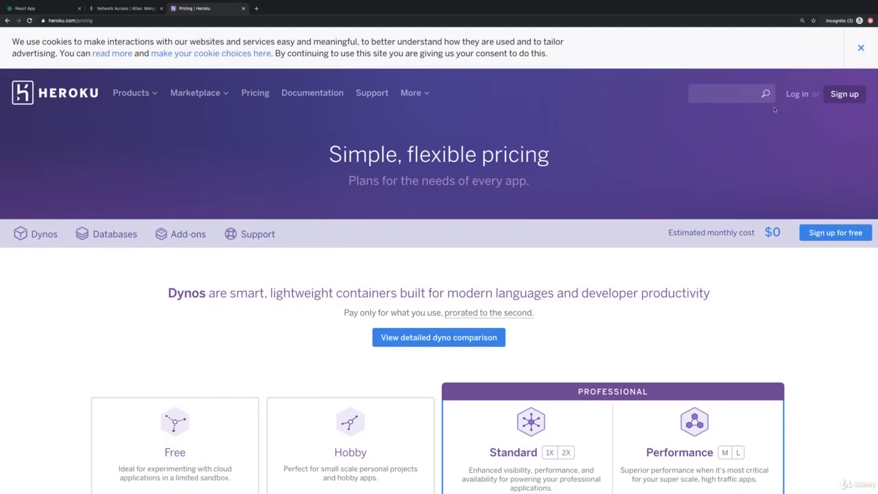
{"action": "left_click", "coordinate": [797, 96]}
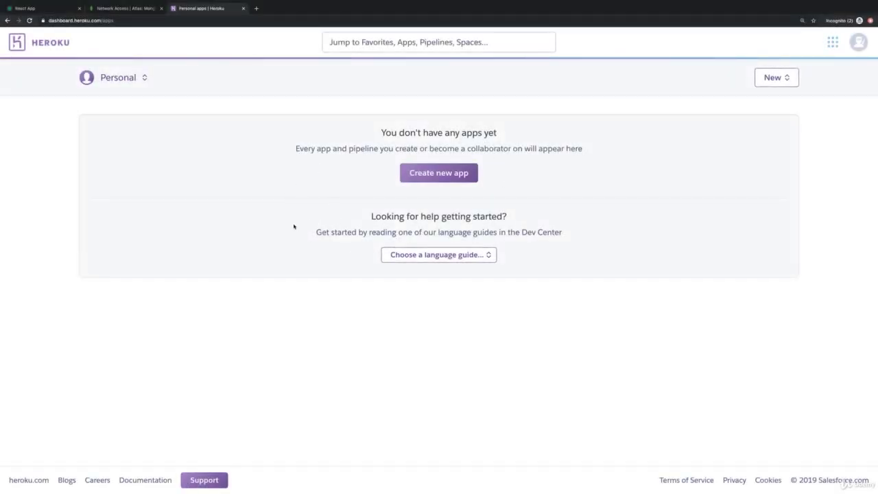
Create a new app named acad-mern in the United States region
{"action": "left_click", "coordinate": [421, 179]}
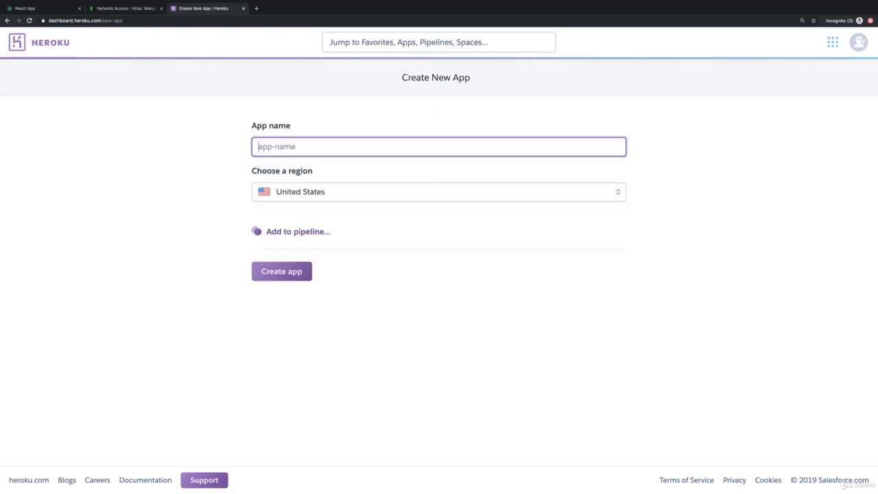
{"action": "type", "text": "acad-mern"}
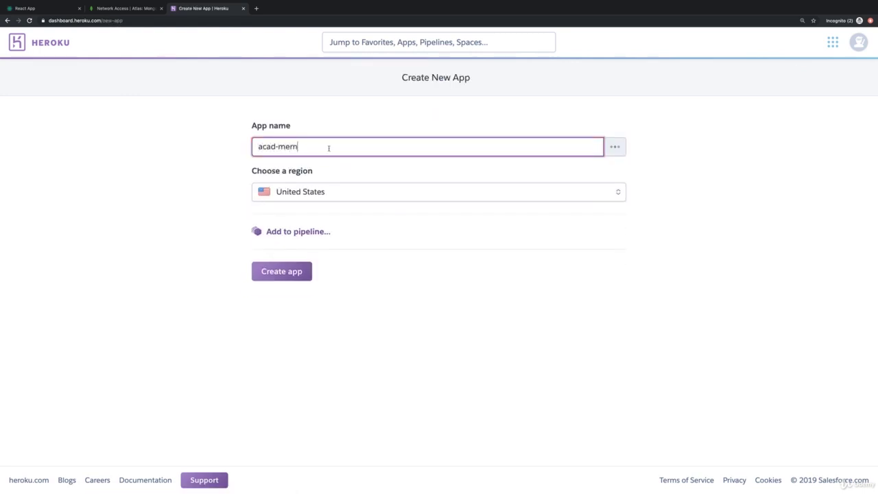
{"action": "left_click", "coordinate": [303, 207]}
{"action": "left_click", "coordinate": [294, 209]}
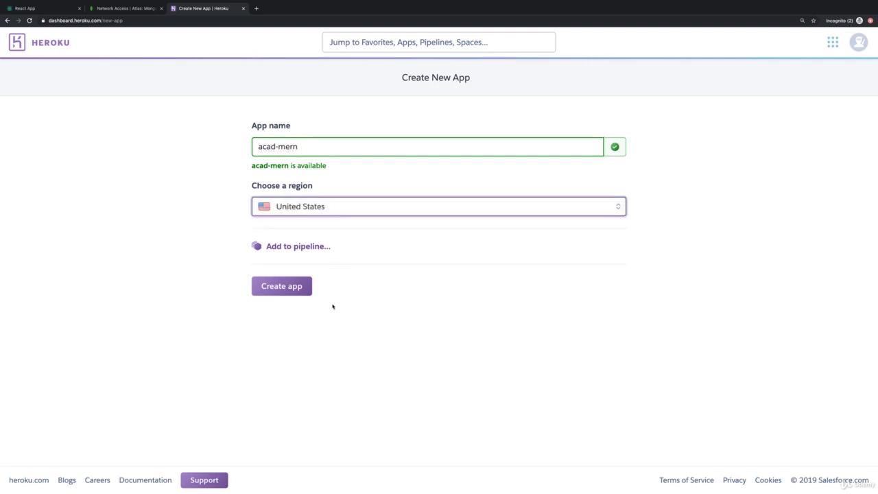
{"action": "left_click", "coordinate": [294, 290]}
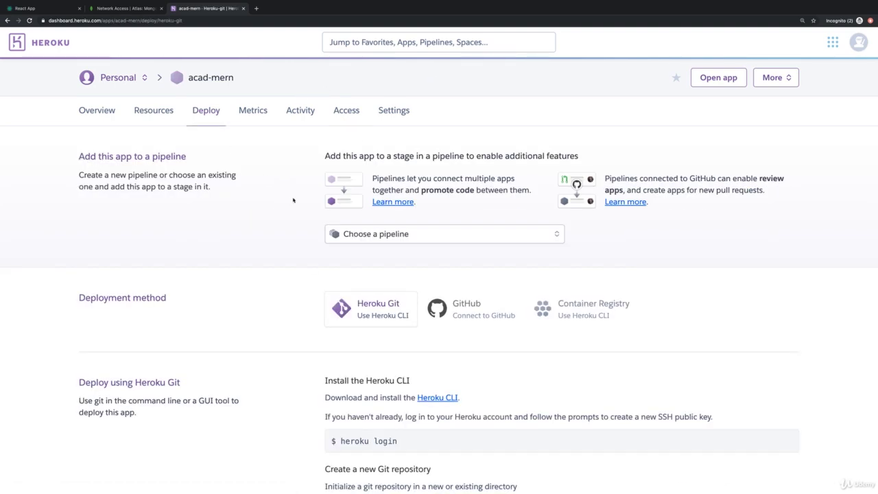
Scroll acad-mern's Deploy tab down to the Heroku Git deployment instructions
{"action": "scroll", "coordinate": [312, 306], "scroll_direction": "down", "scroll_amount": 1}
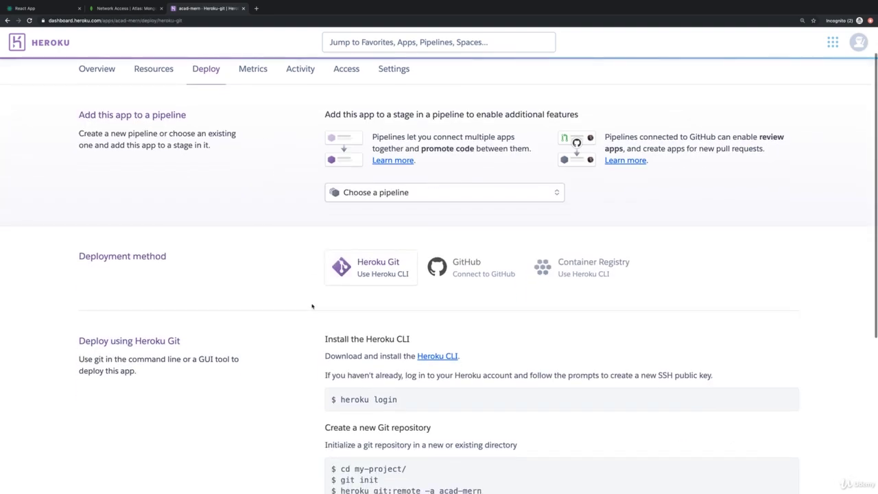
{"action": "scroll", "coordinate": [307, 280], "scroll_direction": "down", "scroll_amount": 1}
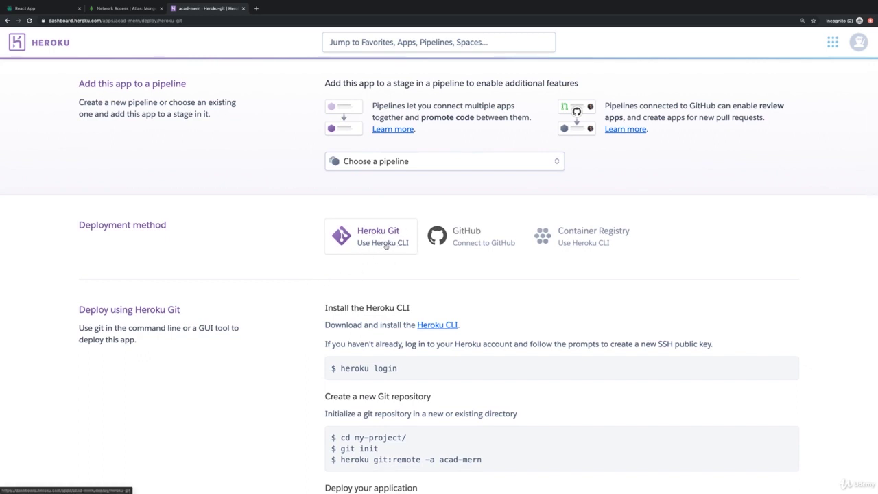
{"action": "scroll", "coordinate": [385, 246], "scroll_direction": "down", "scroll_amount": 2}
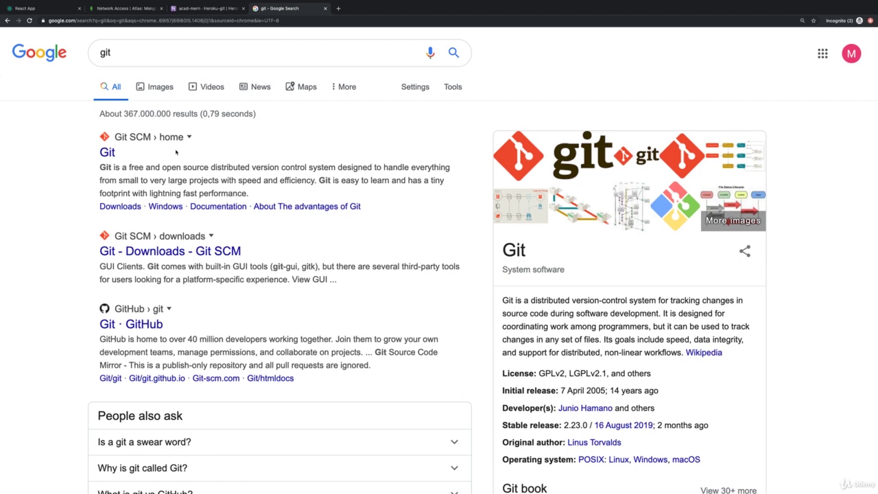
Open git-scm.com from the results, enlarged, then return to the acad-mern deploy tab
{"action": "left_click", "coordinate": [108, 152]}
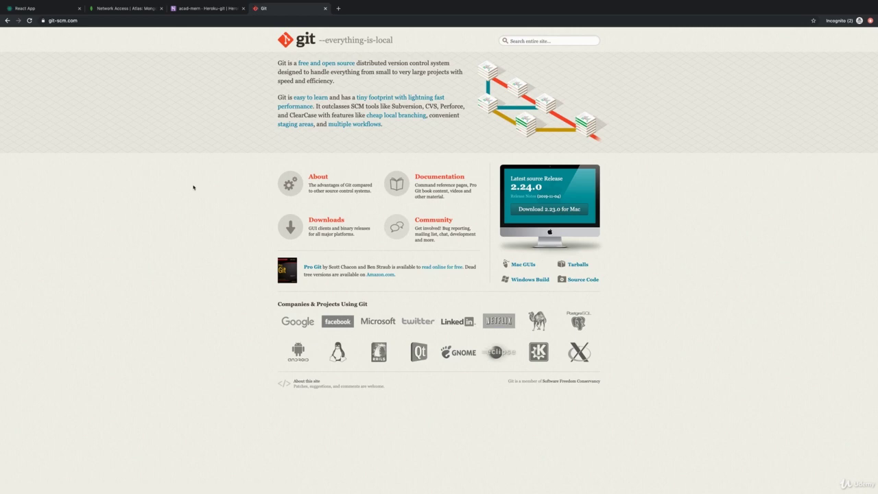
{"action": "key", "text": "super+plus"}
{"action": "key", "text": "super+plus"}
{"action": "key", "text": "super+plus"}
{"action": "key", "text": "super+plus"}
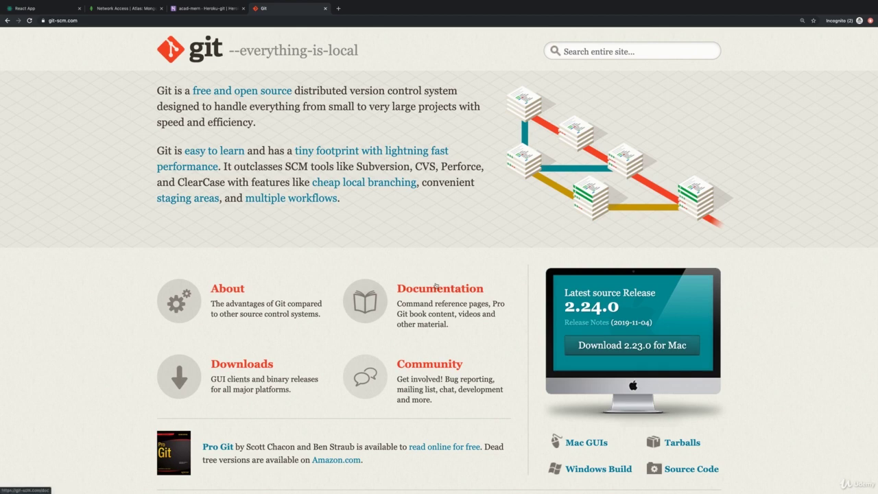
{"action": "left_click", "coordinate": [179, 9]}
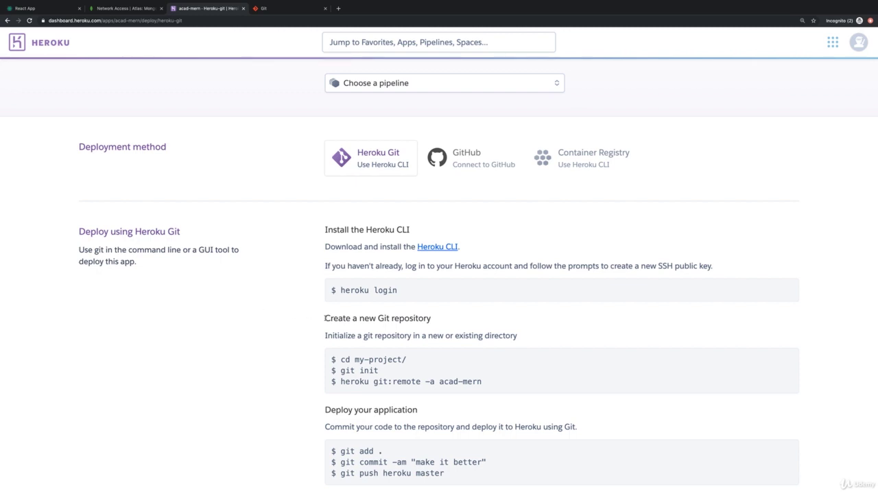
Open the Heroku CLI install guide in its own tab, enlarged, and review the download options
{"action": "left_click_drag", "start_coordinate": [476, 248], "coordinate": [412, 247]}
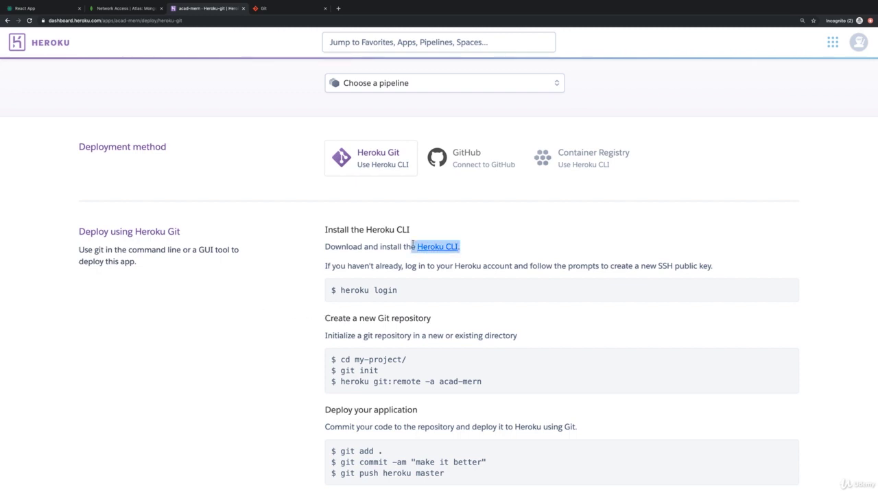
{"action": "left_click", "coordinate": [489, 242]}
{"action": "left_click", "coordinate": [437, 246], "text": "super"}
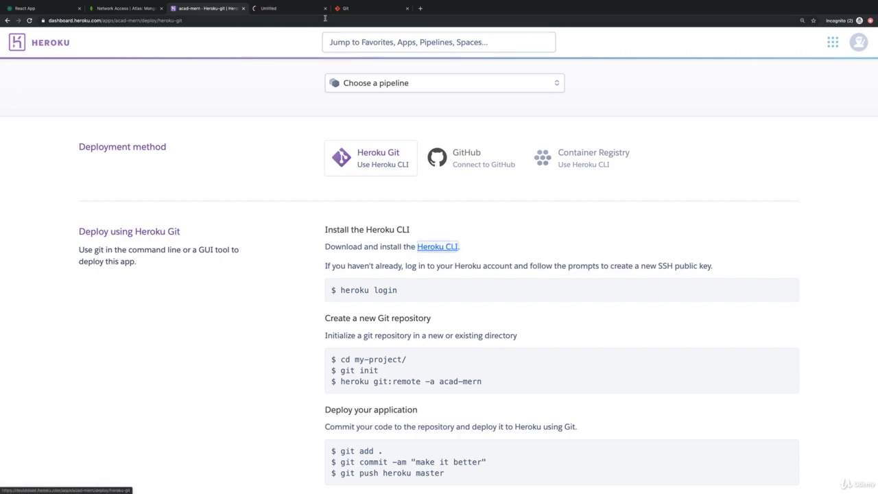
{"action": "left_click", "coordinate": [288, 10]}
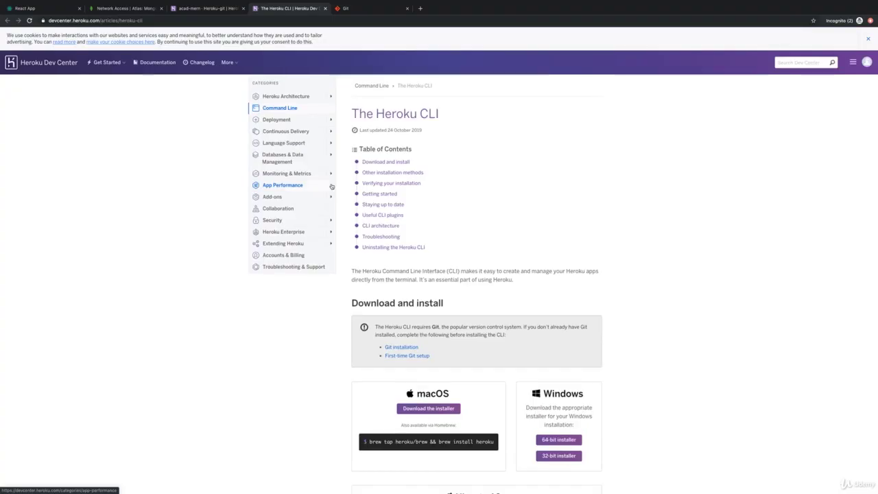
{"action": "key", "text": "super+equal"}
{"action": "key", "text": "super+equal"}
{"action": "key", "text": "super+equal"}
{"action": "key", "text": "super+equal"}
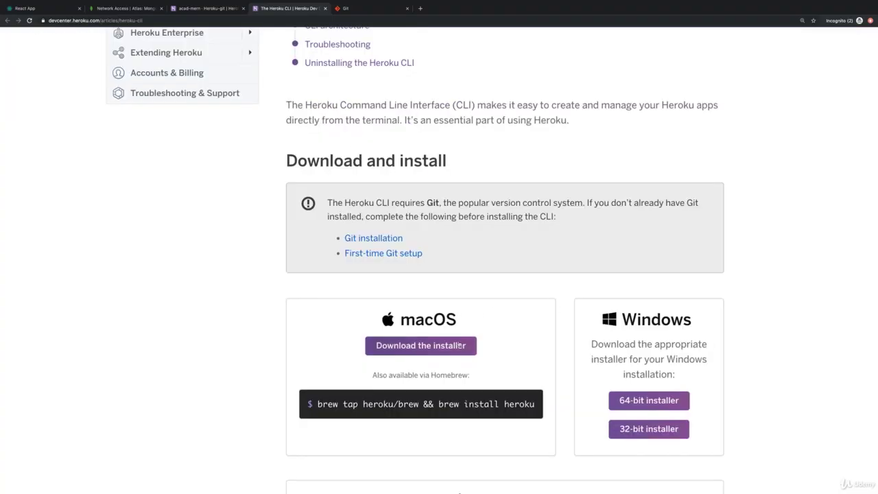
{"action": "scroll", "coordinate": [459, 343], "scroll_direction": "down", "scroll_amount": 1}
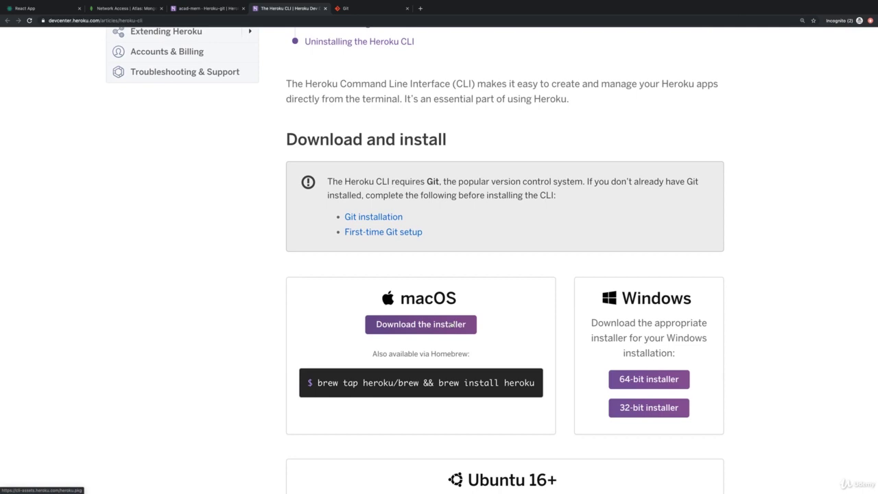
{"action": "scroll", "coordinate": [577, 388], "scroll_direction": "down", "scroll_amount": 5}
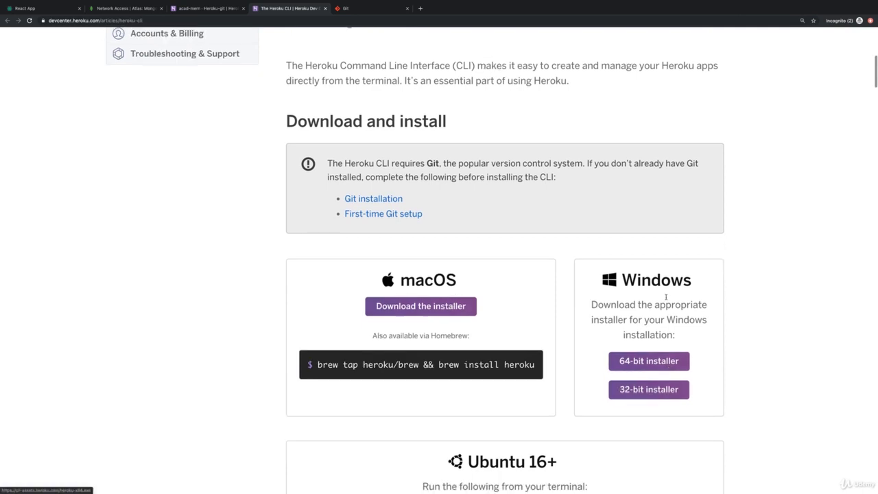
{"action": "scroll", "coordinate": [557, 357], "scroll_direction": "down", "scroll_amount": 3}
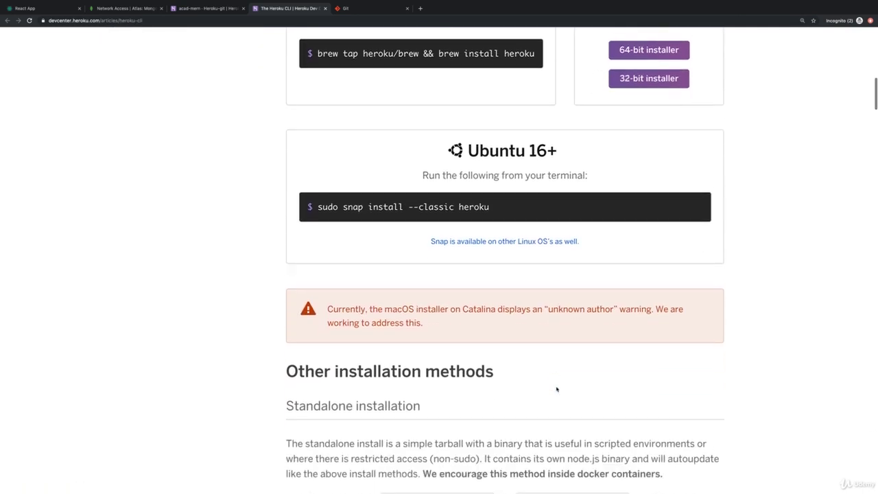
{"action": "scroll", "coordinate": [568, 323], "scroll_direction": "up", "scroll_amount": 3}
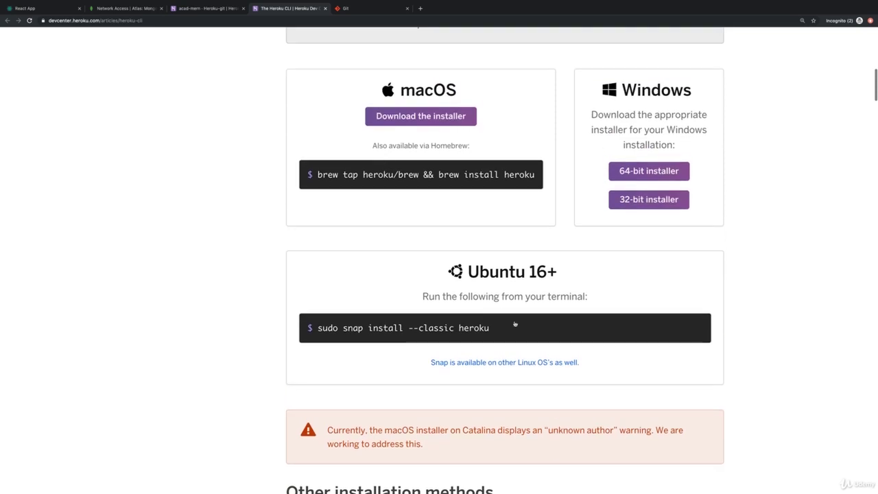
Back on acad-mern's deploy instructions, select the 'heroku login' command
{"action": "left_click", "coordinate": [215, 9]}
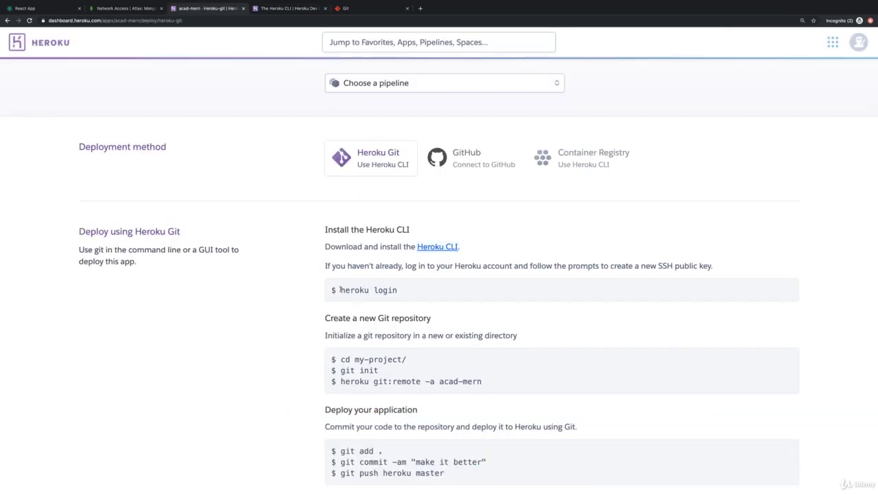
{"action": "left_click_drag", "start_coordinate": [341, 290], "coordinate": [373, 290]}
{"action": "left_click_drag", "start_coordinate": [341, 370], "coordinate": [355, 370]}
{"action": "left_click_drag", "start_coordinate": [398, 290], "coordinate": [338, 290]}
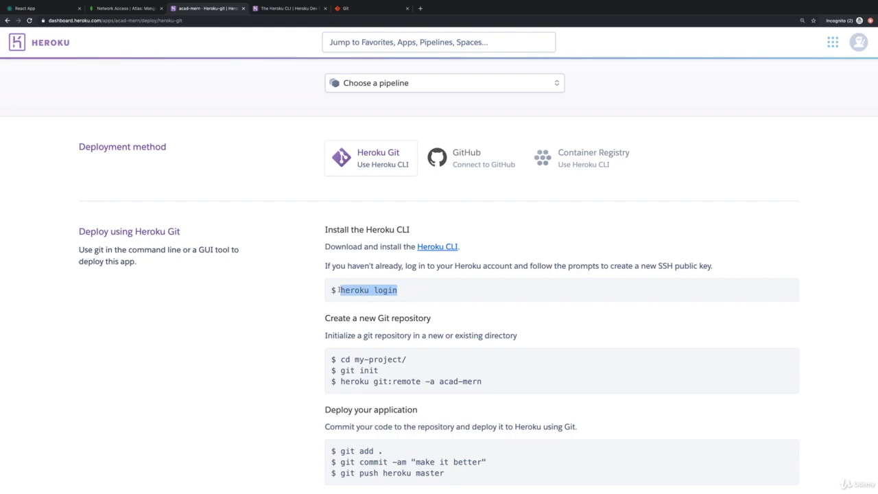
Stop the backend's node server, clear the VS Code terminal and run heroku login
{"action": "key", "text": "ctrl+Left"}
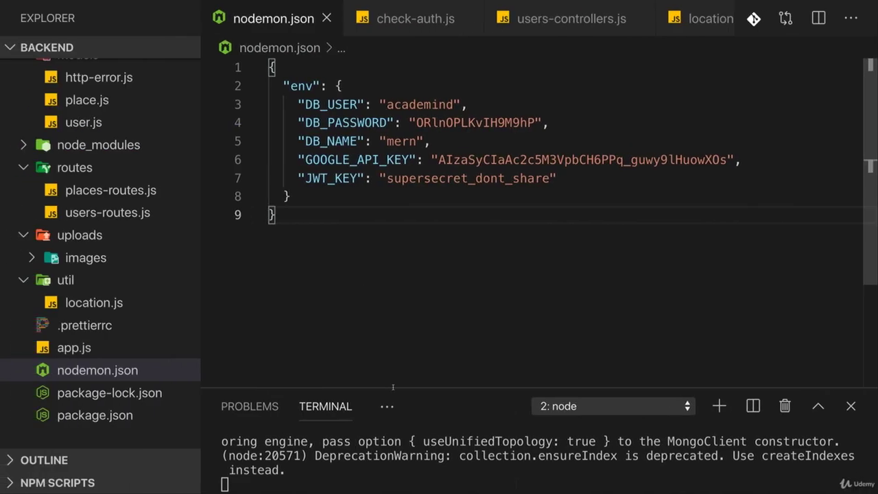
{"action": "key", "text": "ctrl+c"}
{"action": "type", "text": "clear"}
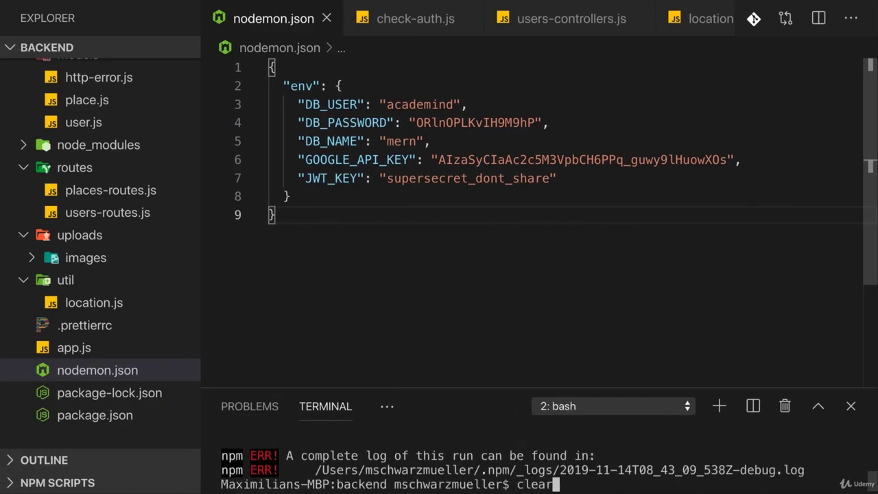
{"action": "key", "text": "Return"}
{"action": "key", "text": "super+v"}
{"action": "key", "text": "Return"}
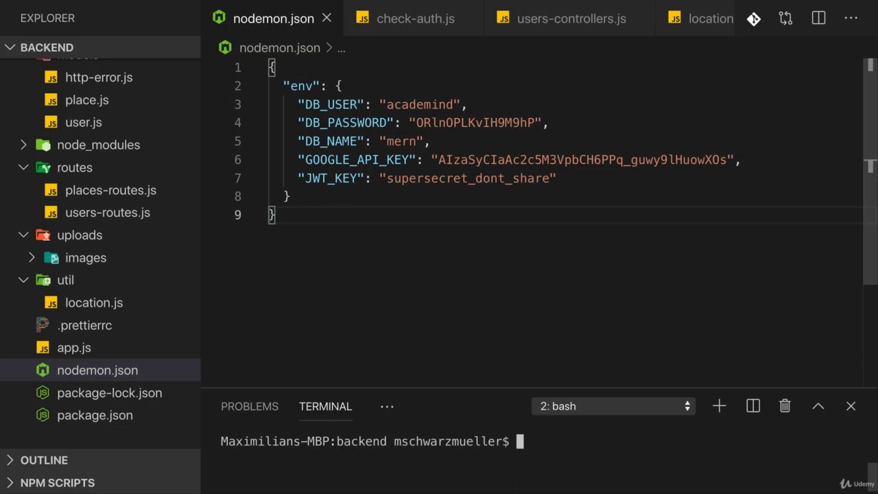
{"action": "key", "text": "ctrl+Right"}
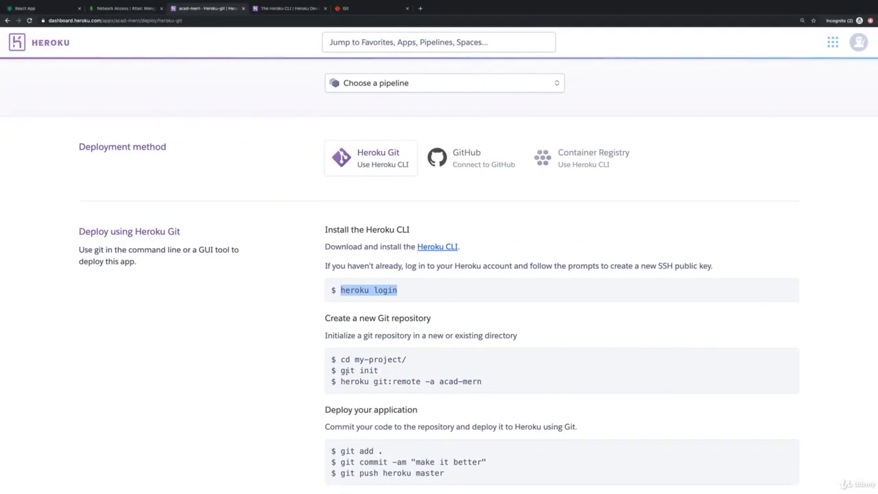
Copy the git init command from the Heroku Git instructions into the VS Code terminal
{"action": "left_click_drag", "start_coordinate": [338, 370], "coordinate": [381, 372]}
{"action": "left_click", "coordinate": [361, 371]}
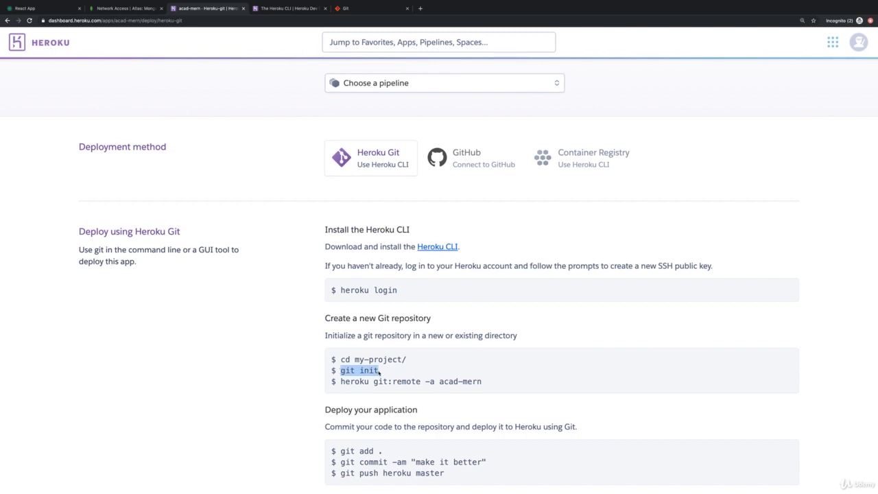
{"action": "left_click", "coordinate": [459, 390]}
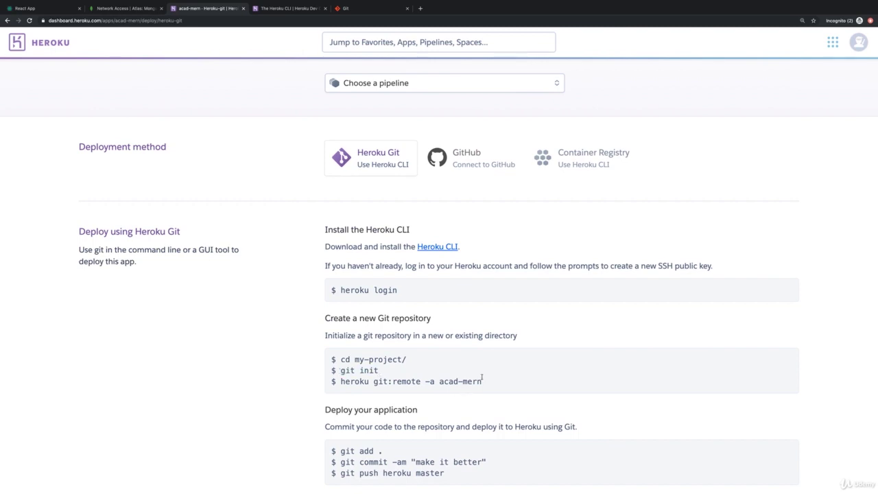
{"action": "left_click_drag", "start_coordinate": [482, 376], "coordinate": [339, 379]}
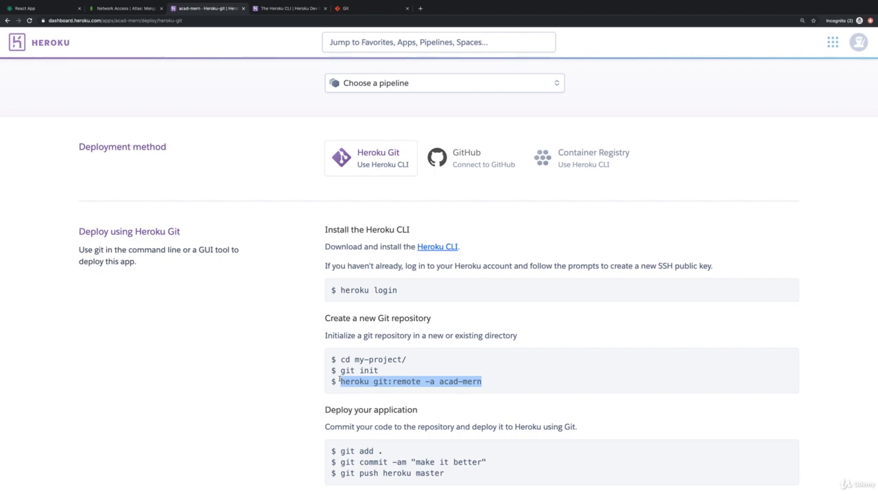
{"action": "scroll", "coordinate": [339, 379], "scroll_direction": "down", "scroll_amount": 3}
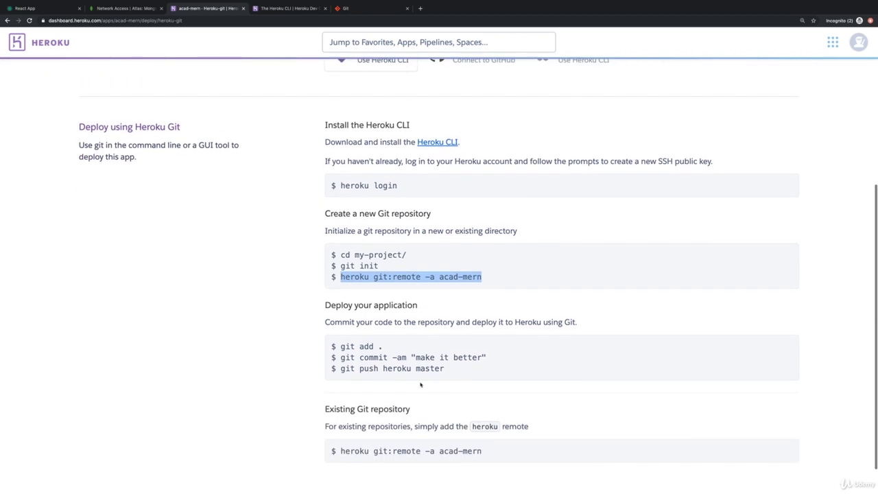
{"action": "left_click_drag", "start_coordinate": [447, 371], "coordinate": [342, 345]}
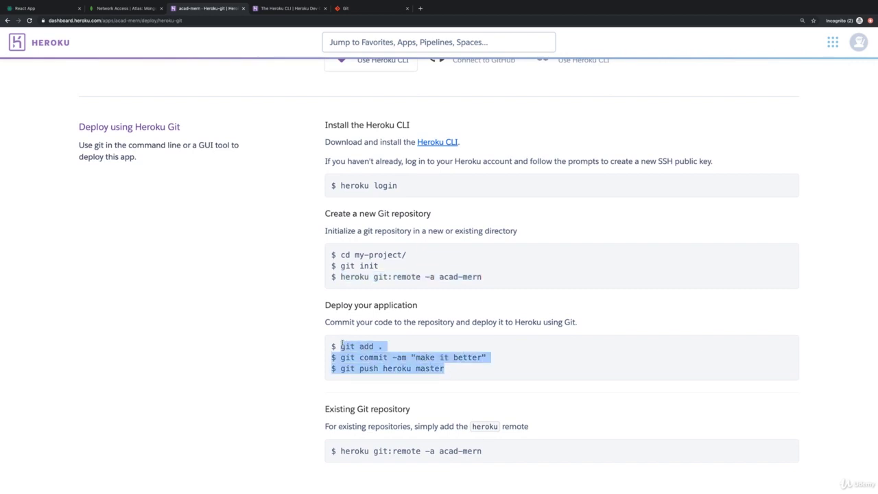
{"action": "left_click_drag", "start_coordinate": [379, 265], "coordinate": [341, 266]}
{"action": "key", "text": "ctrl+Left"}
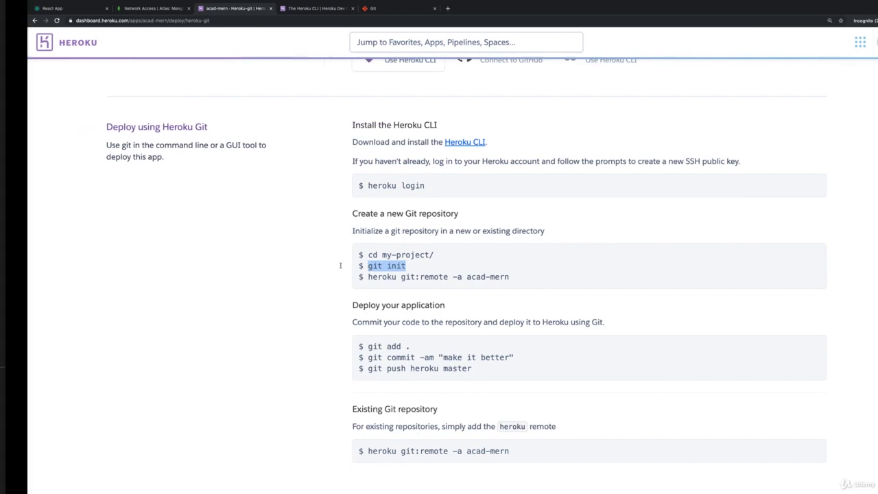
{"action": "key", "text": "super+v"}
Run git init and save a new .gitignore file containing node_modules
{"action": "key", "text": "Return"}
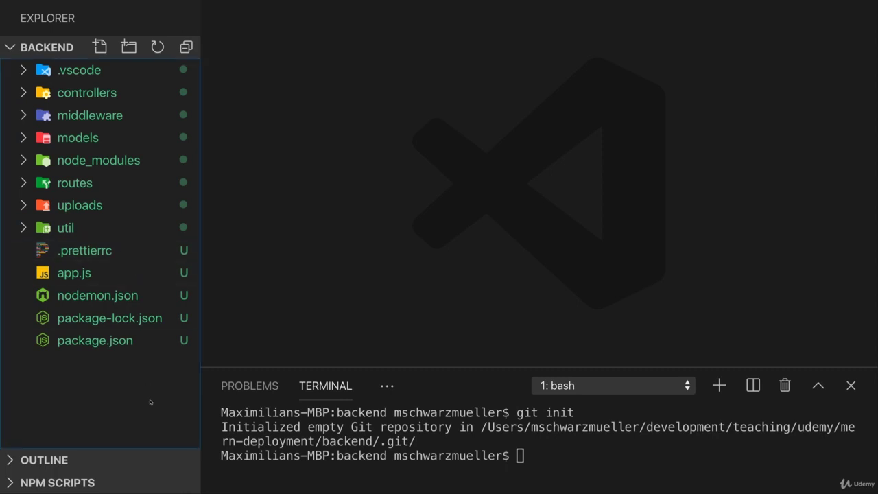
{"action": "key", "text": "super+n"}
{"action": "type", "text": ".gitignore"}
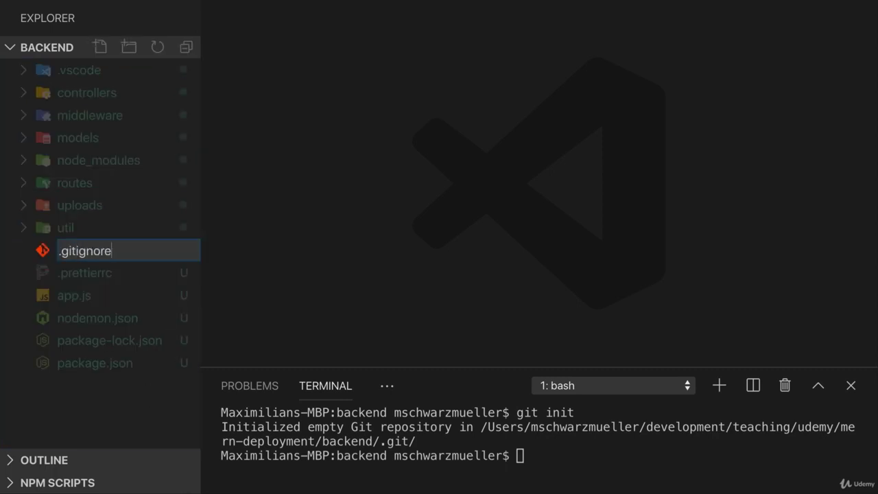
{"action": "key", "text": "Return"}
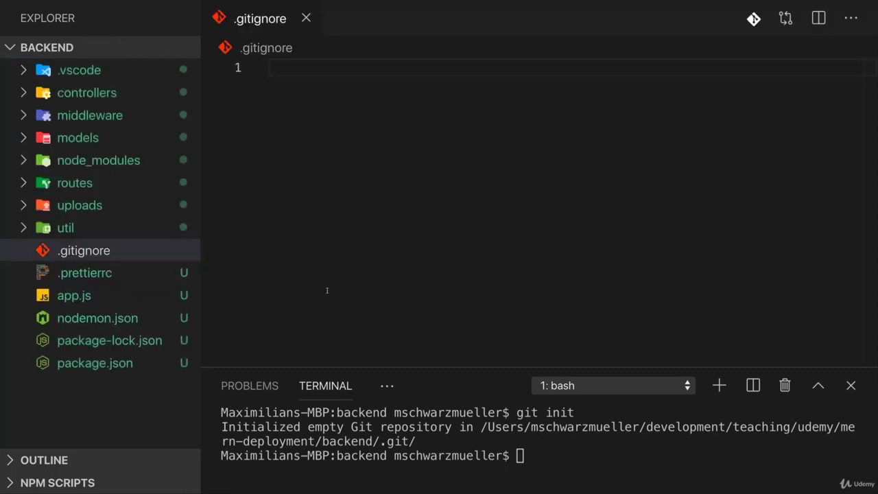
{"action": "type", "text": "node_Mo"}
{"action": "key", "text": "BackSpace"}
{"action": "key", "text": "BackSpace"}
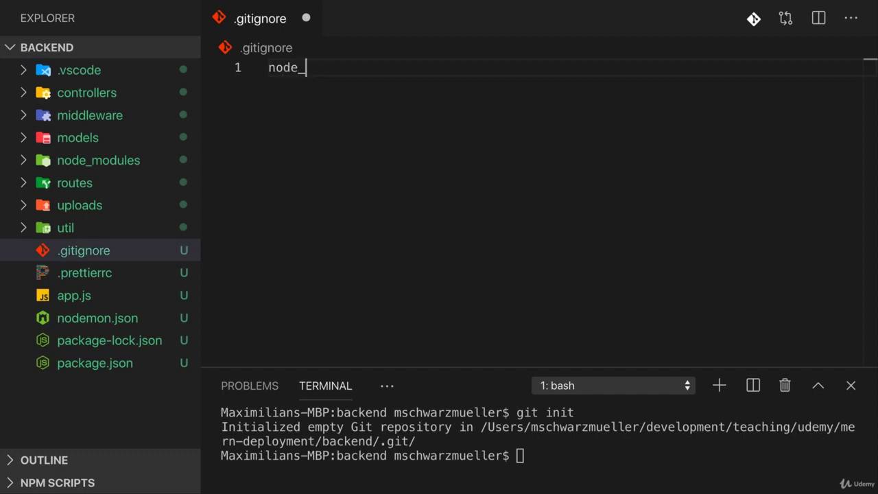
{"action": "type", "text": "modules"}
{"action": "key", "text": "super+s"}
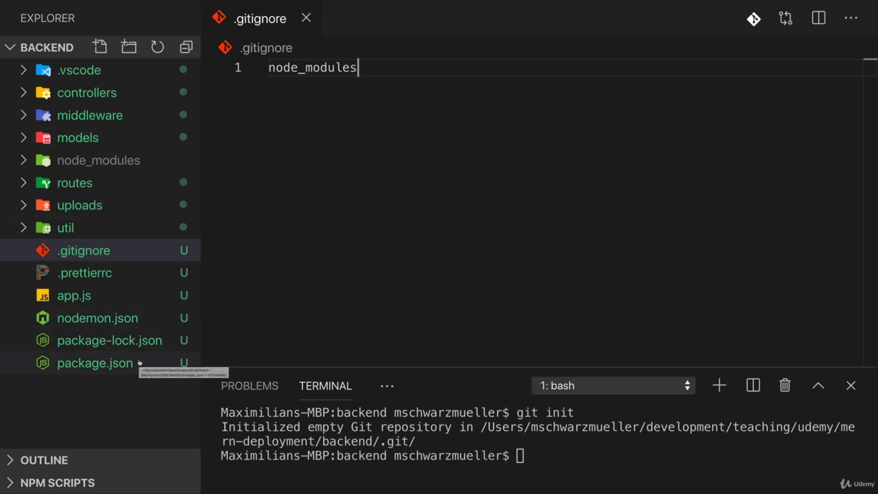
Check package.json's dependencies, then select the 'heroku git:remote -a acad-mern' command
{"action": "left_click", "coordinate": [139, 362]}
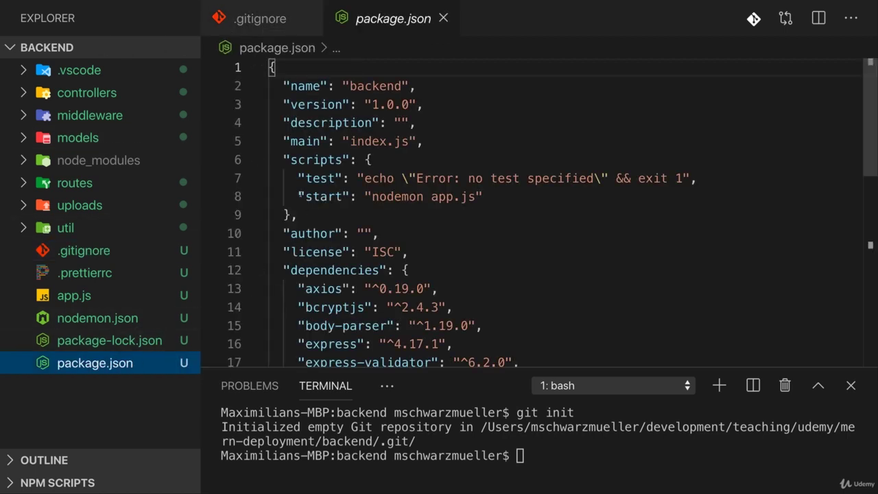
{"action": "scroll", "coordinate": [300, 194], "scroll_direction": "down", "scroll_amount": 3}
{"action": "left_click_drag", "start_coordinate": [283, 155], "coordinate": [400, 280]}
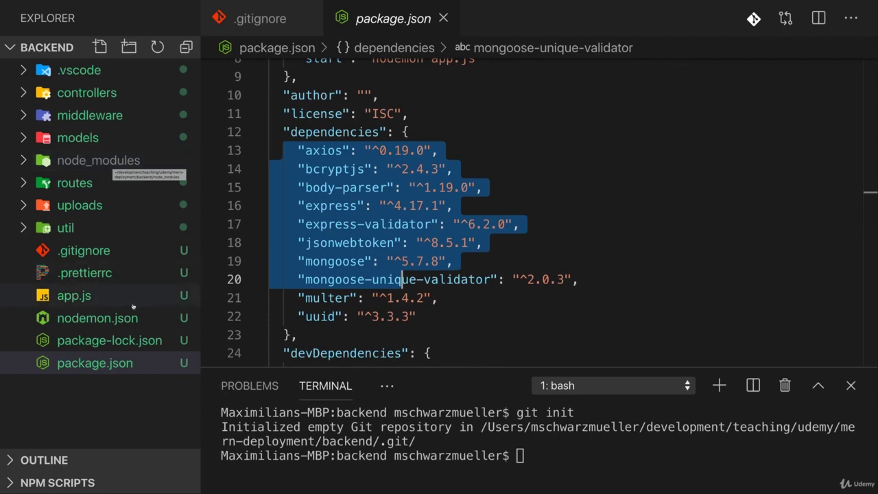
{"action": "key", "text": "ctrl+Tab"}
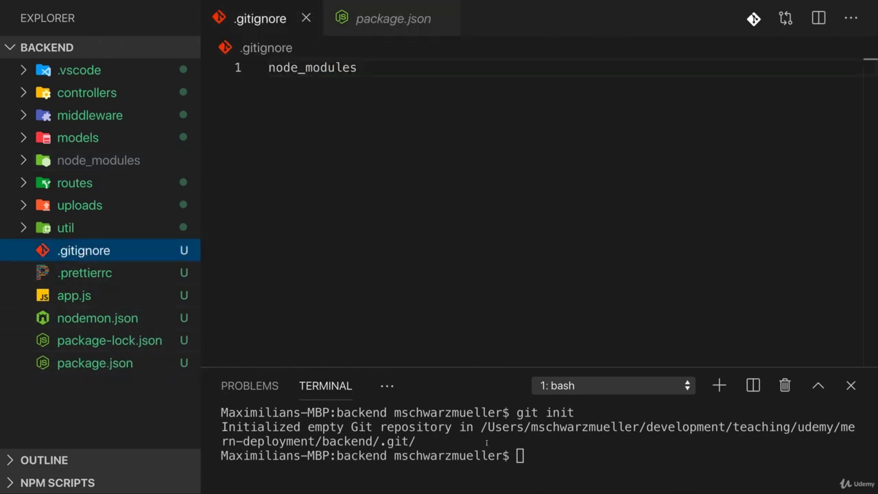
{"action": "key", "text": "ctrl+Right"}
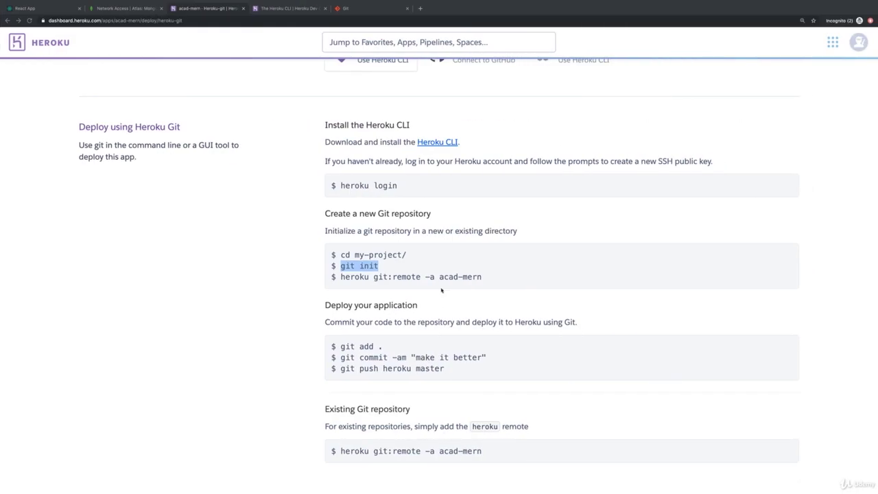
{"action": "left_click_drag", "start_coordinate": [483, 276], "coordinate": [339, 277]}
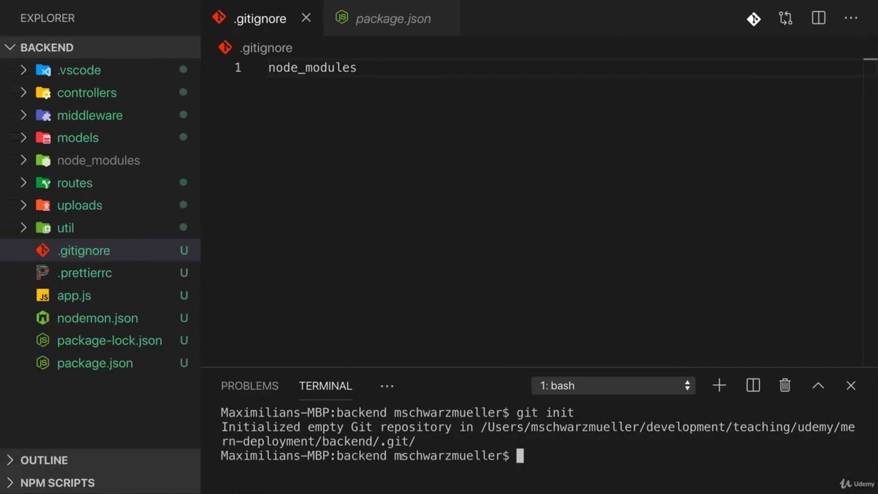
Link the repository to the acad-mern app with heroku git:remote -a acad-mern
{"action": "type", "text": "heroku git:remote -a acad-mern"}
{"action": "key", "text": "Return"}
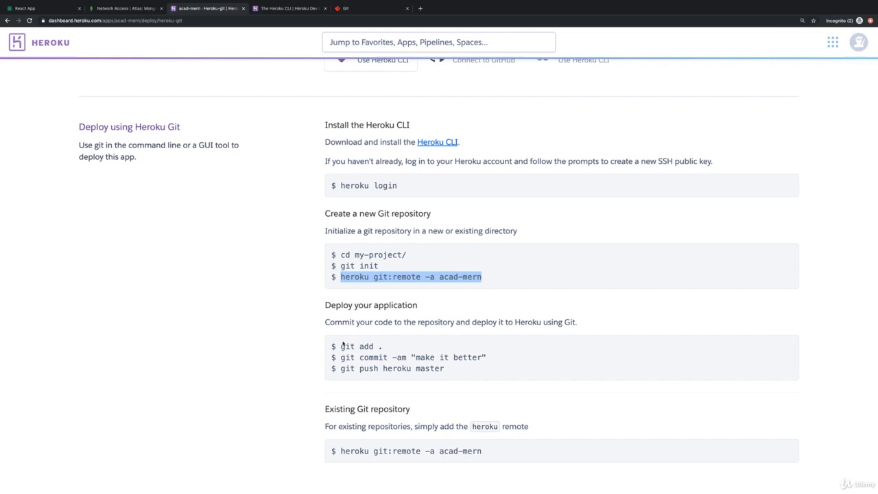
{"action": "left_click_drag", "start_coordinate": [343, 345], "coordinate": [497, 356]}
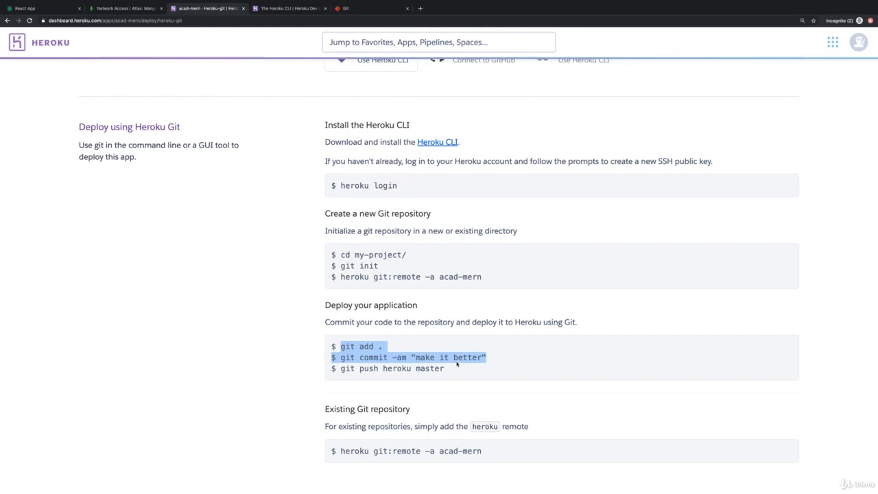
Stage all files with git add . and commit them as 'prepared for deployment'
{"action": "left_click", "coordinate": [456, 364]}
{"action": "type", "text": "git ad"}
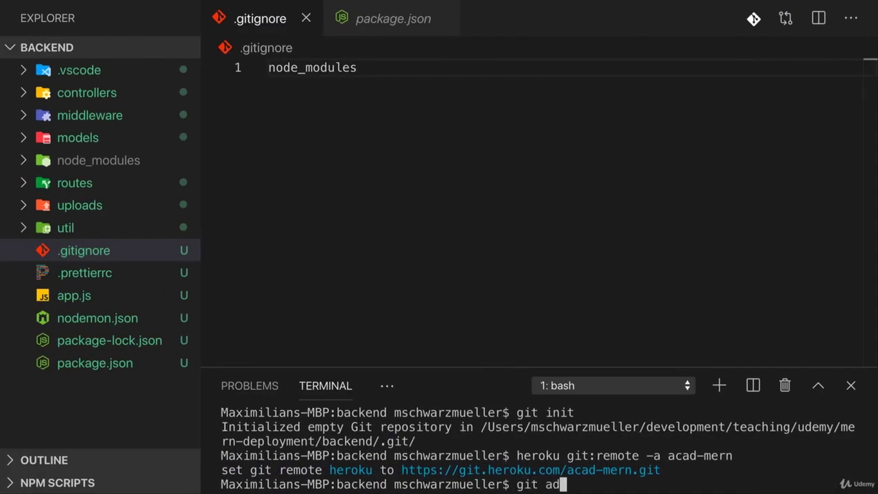
{"action": "type", "text": "d ."}
{"action": "key", "text": "Return"}
{"action": "type", "text": "git commit -m \""}
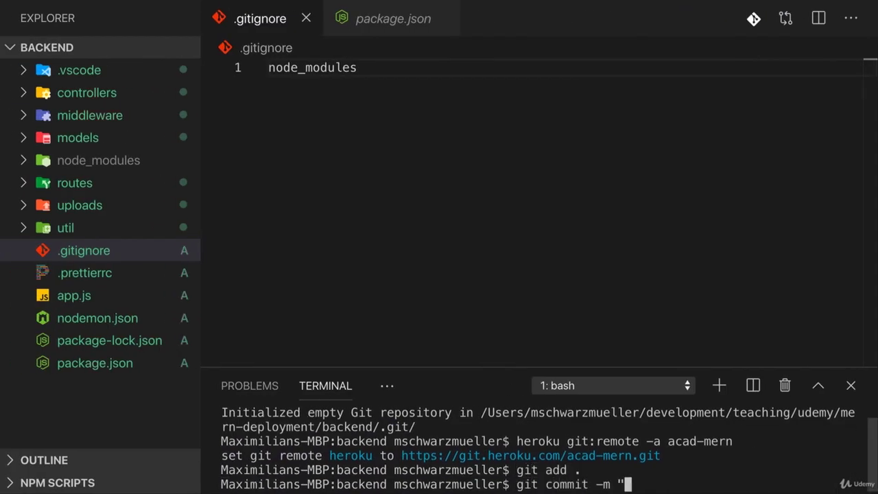
{"action": "type", "text": "prepared for "}
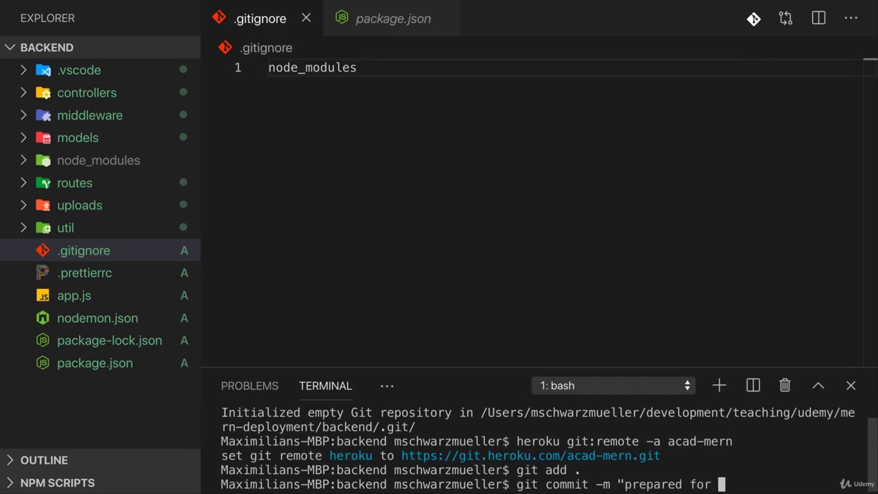
{"action": "type", "text": "deployment\""}
{"action": "key", "text": "Return"}
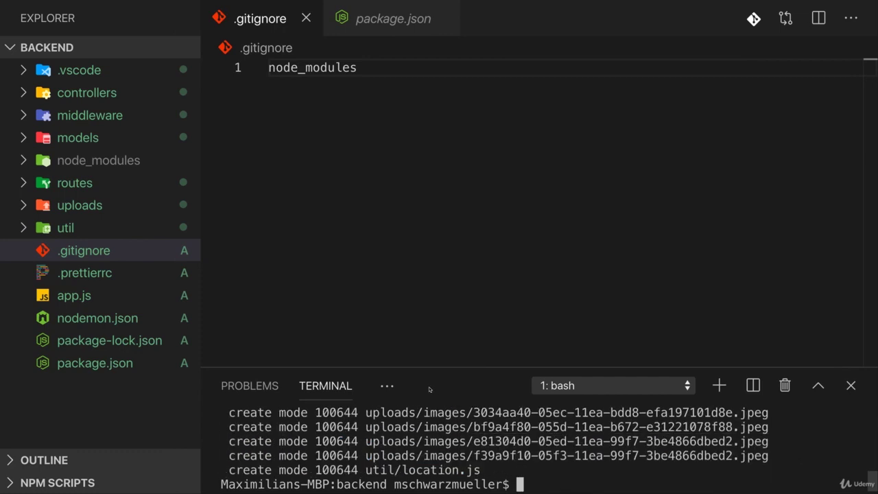
{"action": "left_click", "coordinate": [127, 363]}
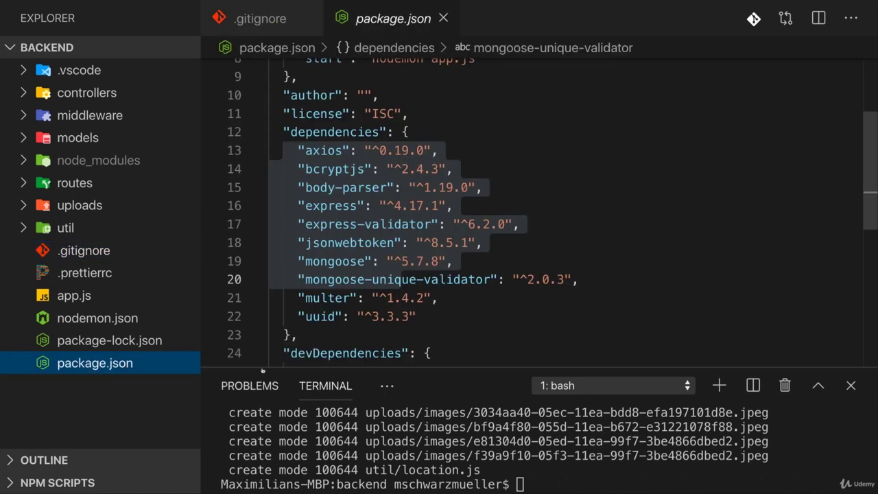
Change package.json's start script from nodemon to node app.js, save, and open nodemon.json
{"action": "scroll", "coordinate": [389, 219], "scroll_direction": "up", "scroll_amount": 3}
{"action": "left_click", "coordinate": [389, 219]}
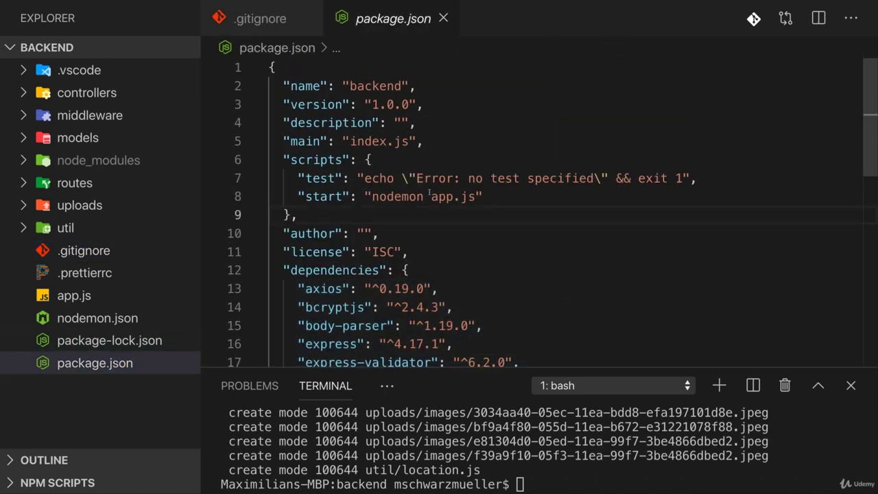
{"action": "left_click_drag", "start_coordinate": [424, 197], "coordinate": [401, 197]}
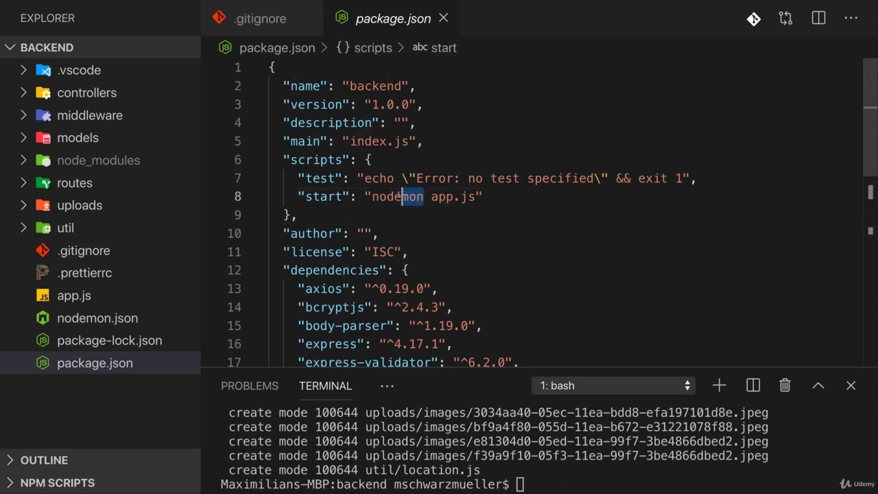
{"action": "key", "text": "BackSpace"}
{"action": "left_click_drag", "start_coordinate": [459, 196], "coordinate": [503, 197]}
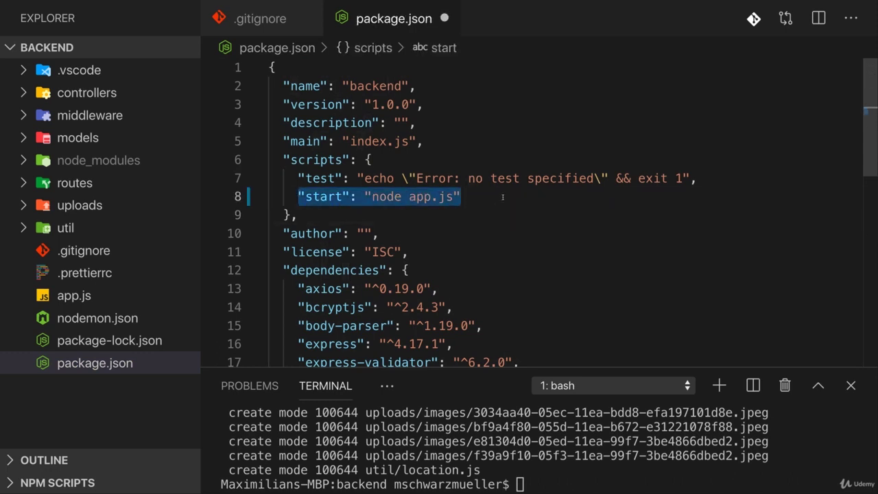
{"action": "key", "text": "super+s"}
{"action": "left_click", "coordinate": [335, 231]}
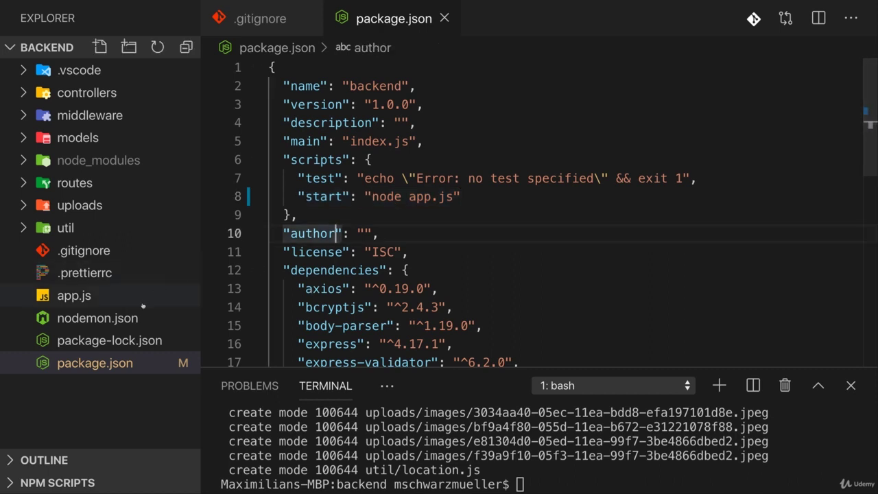
{"action": "left_click", "coordinate": [98, 318]}
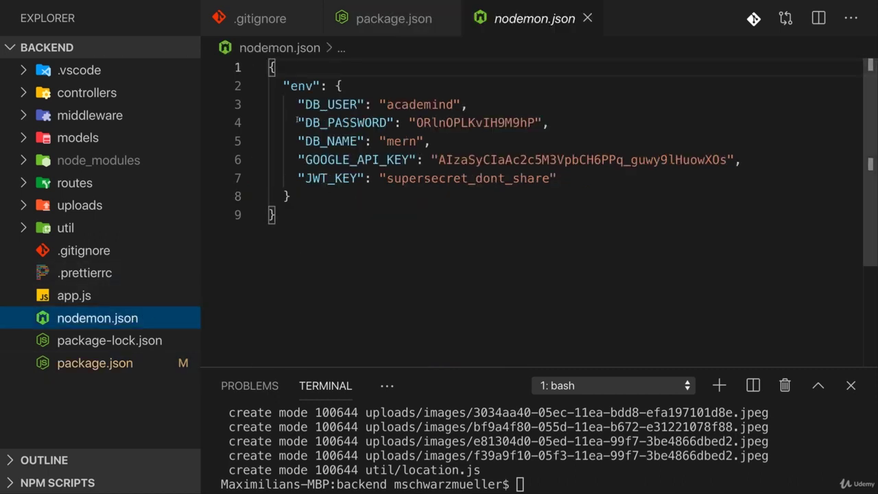
Select the database environment variables in nodemon.json to review them
{"action": "left_click_drag", "start_coordinate": [283, 104], "coordinate": [402, 178]}
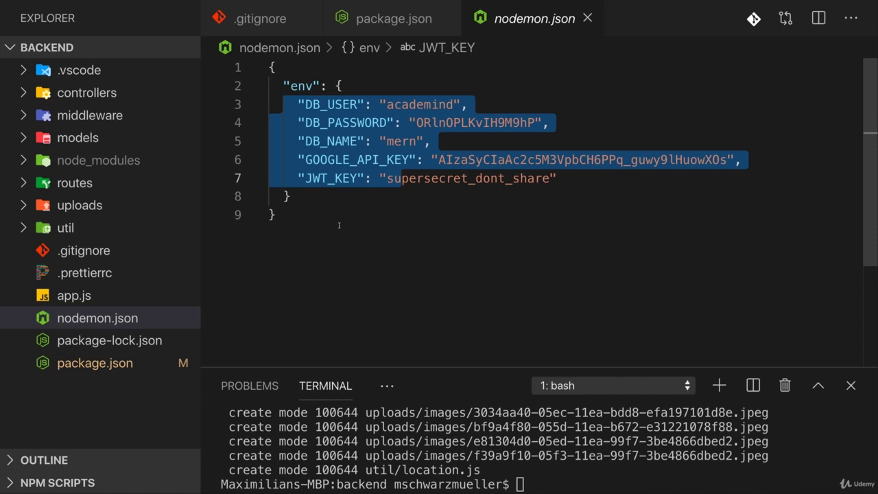
{"action": "left_click", "coordinate": [339, 225]}
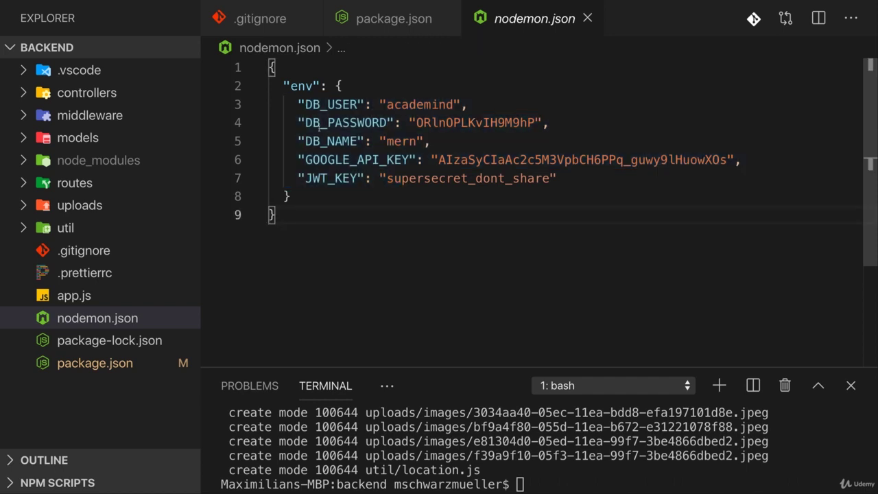
{"action": "left_click_drag", "start_coordinate": [291, 104], "coordinate": [388, 178]}
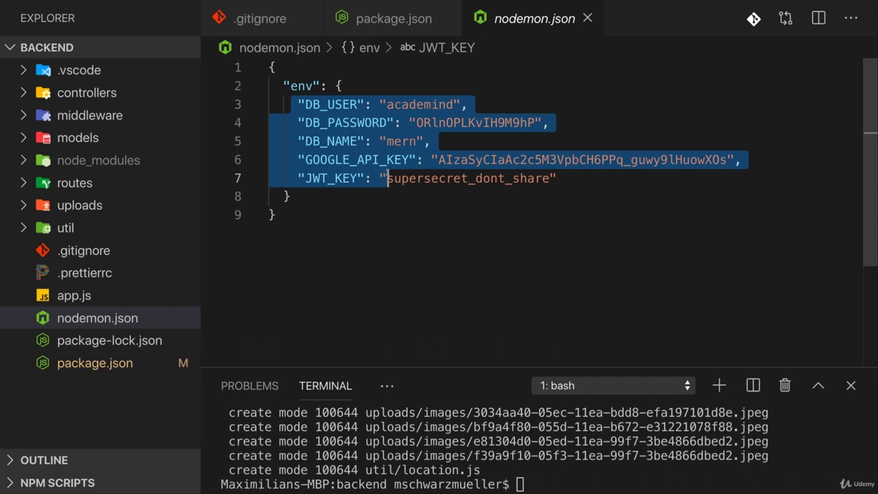
{"action": "left_click", "coordinate": [388, 178]}
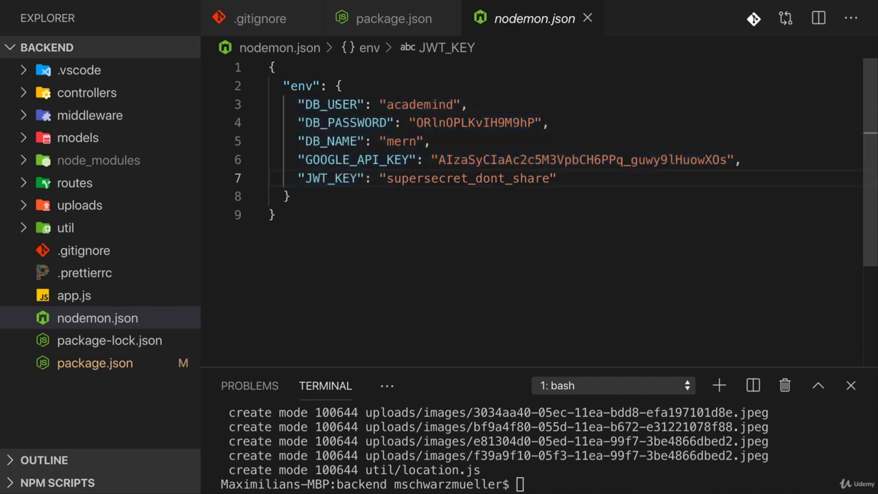
{"action": "left_click_drag", "start_coordinate": [298, 104], "coordinate": [482, 142]}
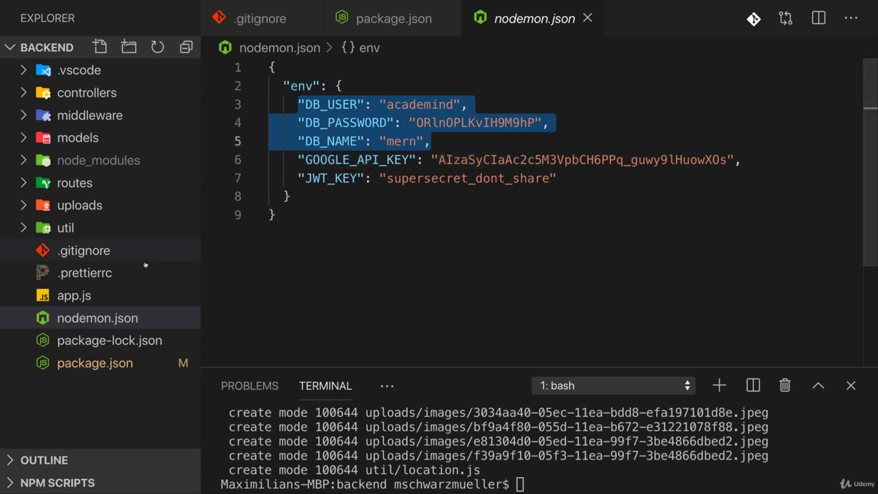
Look over app.js, dismiss the ESLint failure notice, and return to the Heroku deploy page
{"action": "left_click", "coordinate": [122, 293]}
{"action": "scroll", "coordinate": [364, 240], "scroll_direction": "down", "scroll_amount": 5}
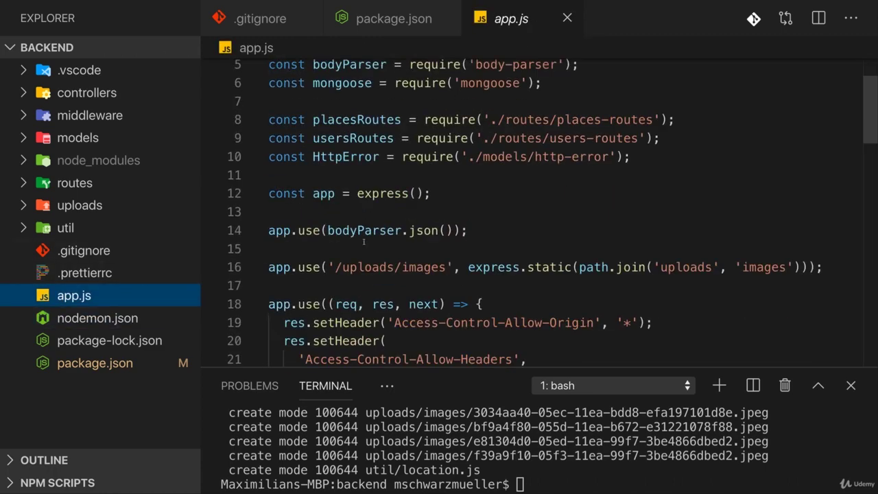
{"action": "left_click", "coordinate": [851, 354]}
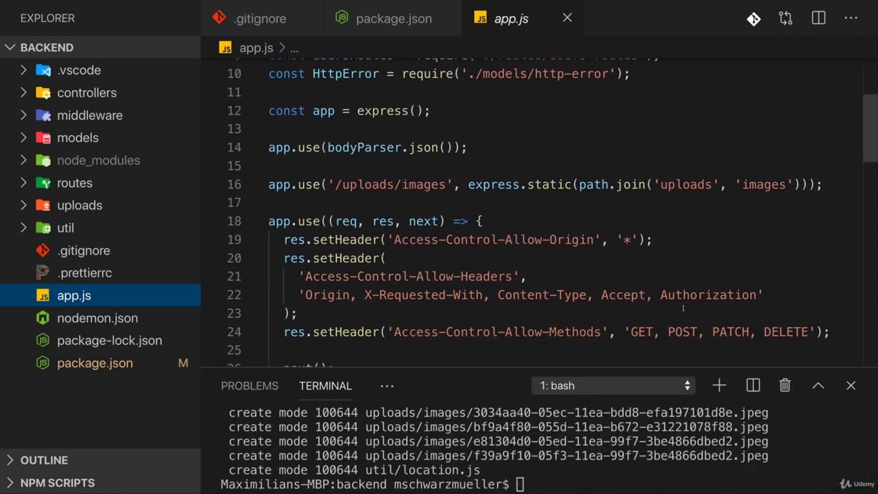
{"action": "key", "text": "ctrl+Right"}
{"action": "scroll", "coordinate": [248, 163], "scroll_direction": "down", "scroll_amount": 2}
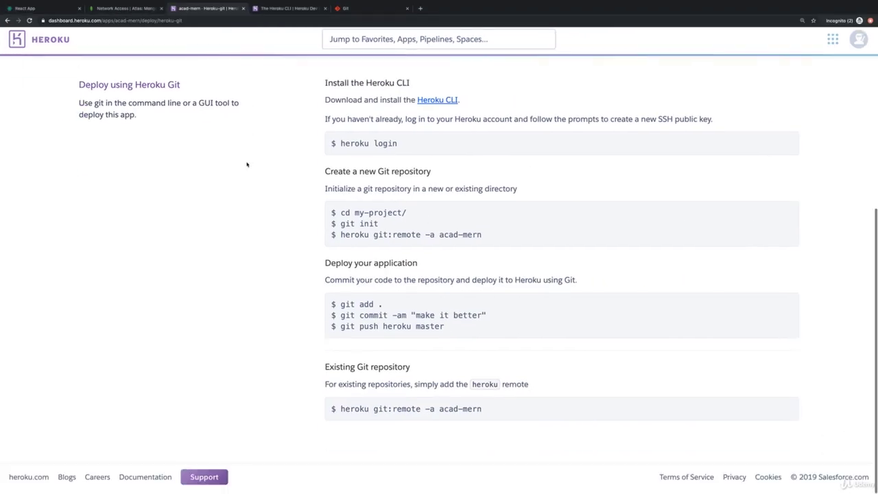
Open acad-mern's overview in a new browser tab and go to its Settings page
{"action": "scroll", "coordinate": [247, 162], "scroll_direction": "up", "scroll_amount": 8}
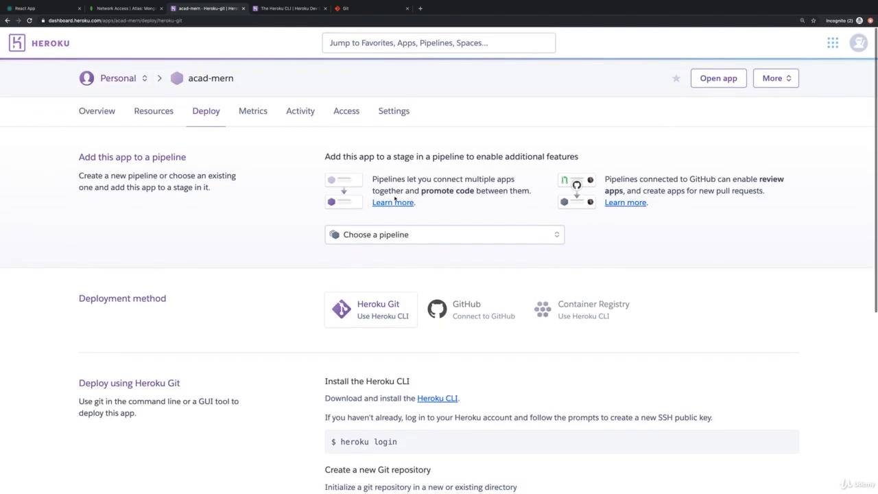
{"action": "middle_click", "coordinate": [97, 110]}
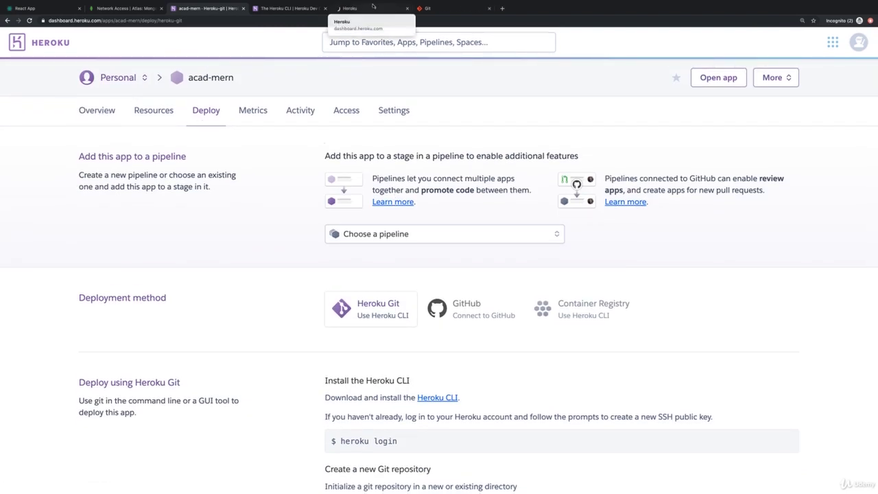
{"action": "left_click_drag", "start_coordinate": [362, 10], "coordinate": [292, 11]}
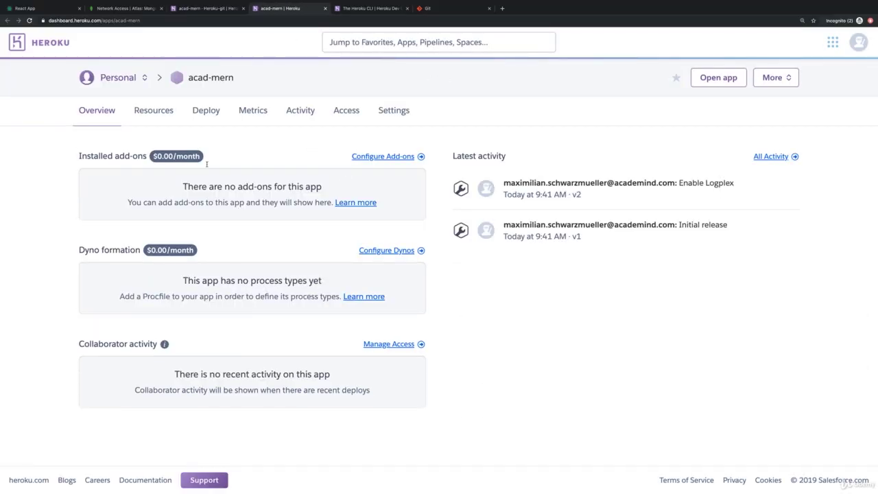
{"action": "left_click", "coordinate": [387, 122]}
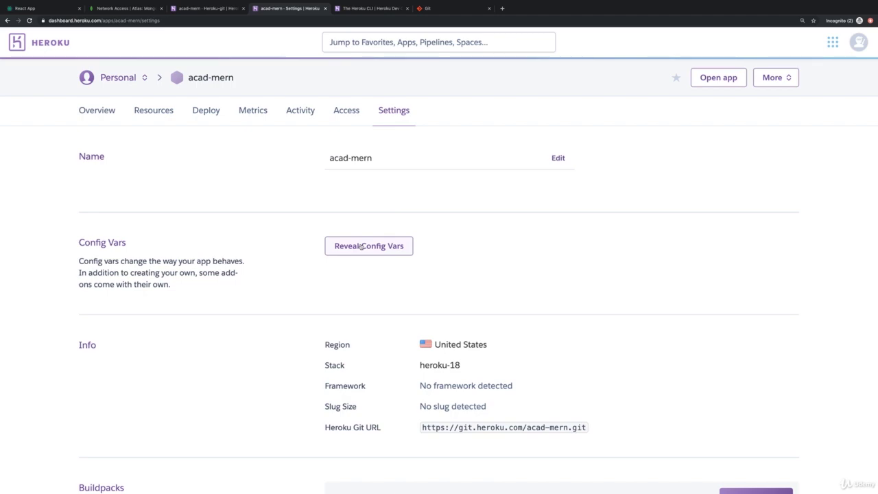
Reveal acad-mern's config vars and create a DB_USER key copied from nodemon.json
{"action": "left_click", "coordinate": [361, 247]}
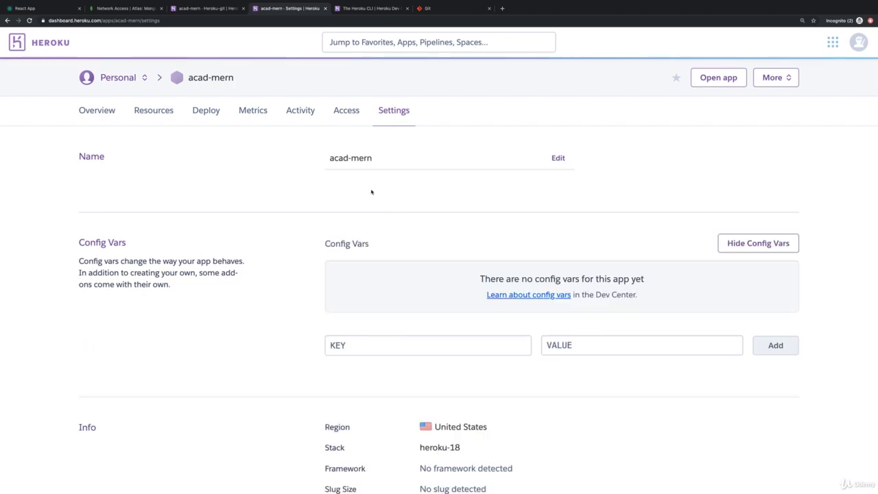
{"action": "key", "text": "super+Tab"}
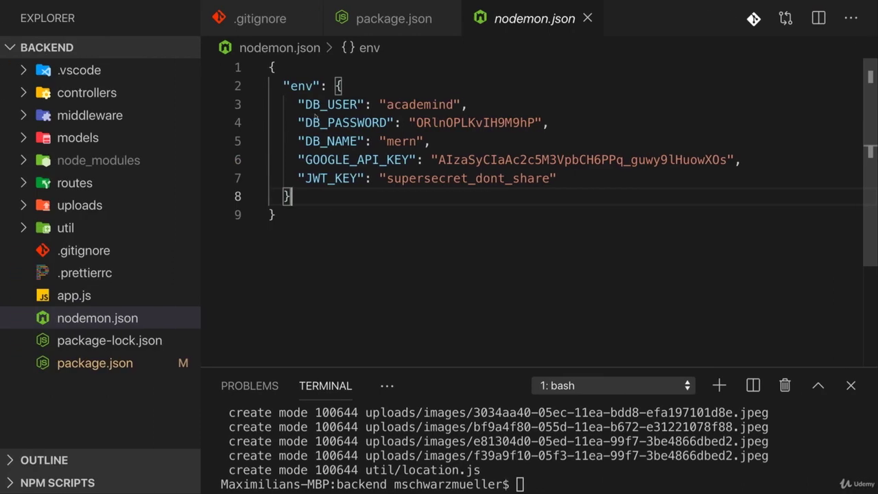
{"action": "double_click", "coordinate": [304, 104]}
{"action": "key", "text": "super+c"}
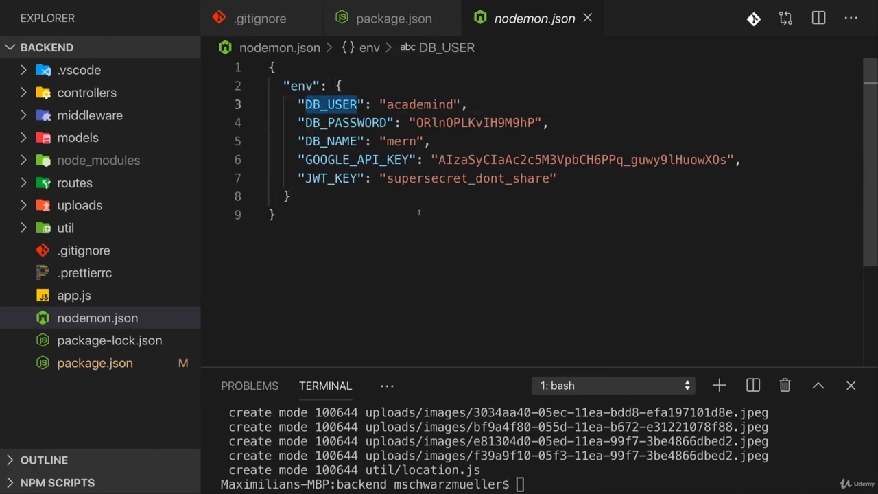
{"action": "key", "text": "super+Tab"}
{"action": "left_click", "coordinate": [397, 345]}
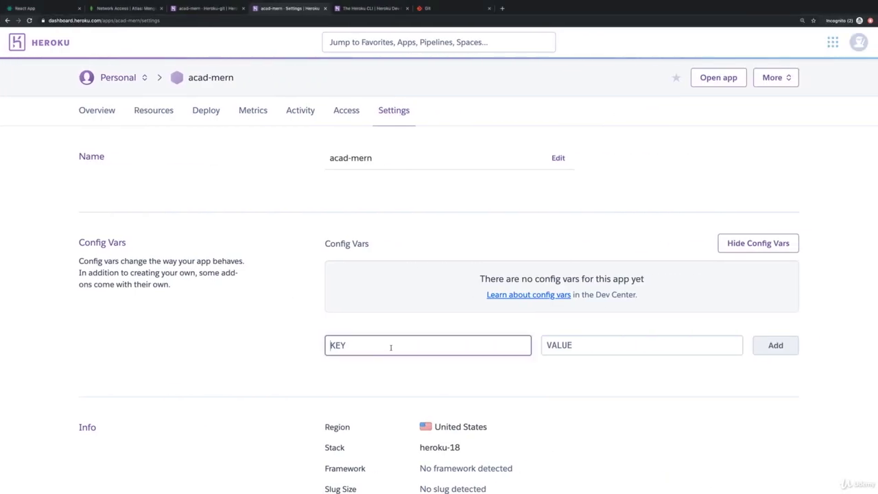
{"action": "key", "text": "super+v"}
{"action": "left_click", "coordinate": [572, 345]}
{"action": "type", "text": "academind"}
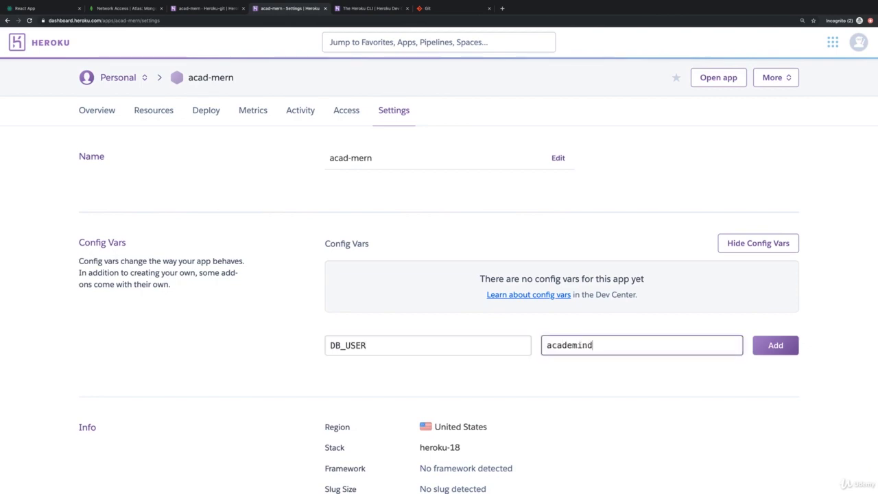
Fill DB_USER with the database user value from nodemon.json and add it
{"action": "key", "text": "super+Tab"}
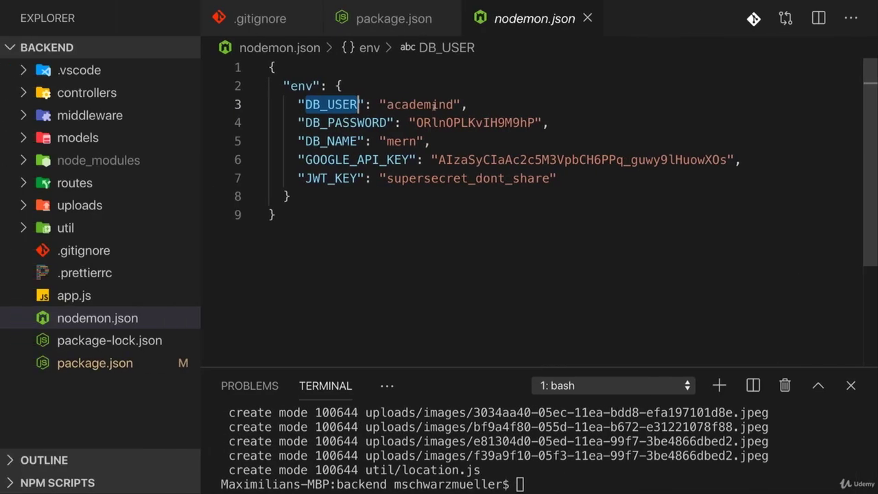
{"action": "double_click", "coordinate": [433, 105]}
{"action": "key", "text": "super+c"}
{"action": "key", "text": "super+Tab"}
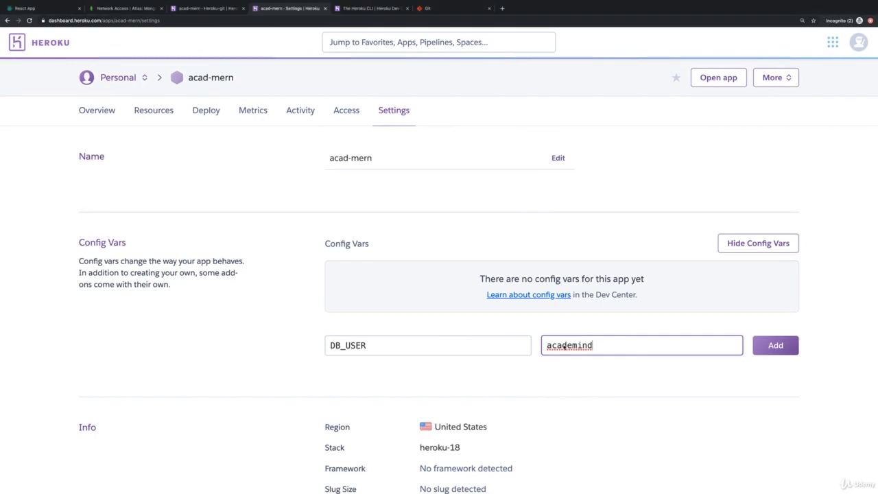
{"action": "key", "text": "super+a"}
{"action": "key", "text": "super+v"}
{"action": "key", "text": "super+Tab"}
{"action": "double_click", "coordinate": [381, 122]}
{"action": "key", "text": "super+c"}
{"action": "key", "text": "super+Tab"}
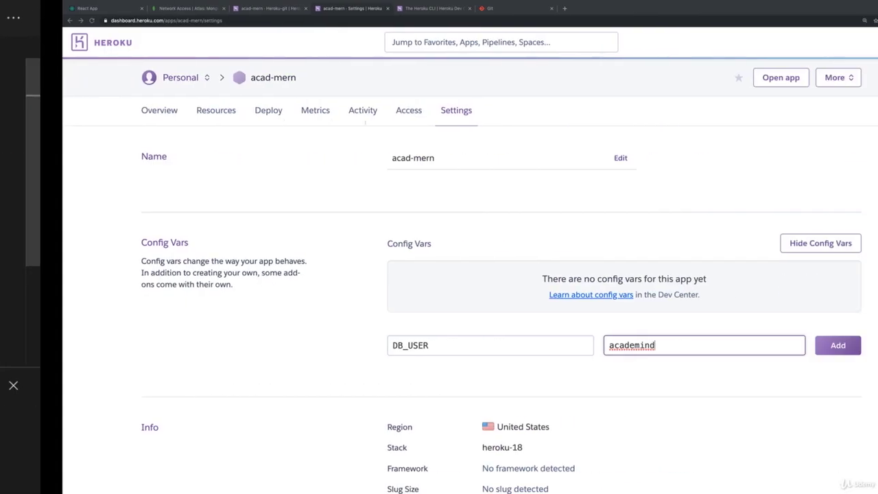
{"action": "left_click", "coordinate": [774, 344]}
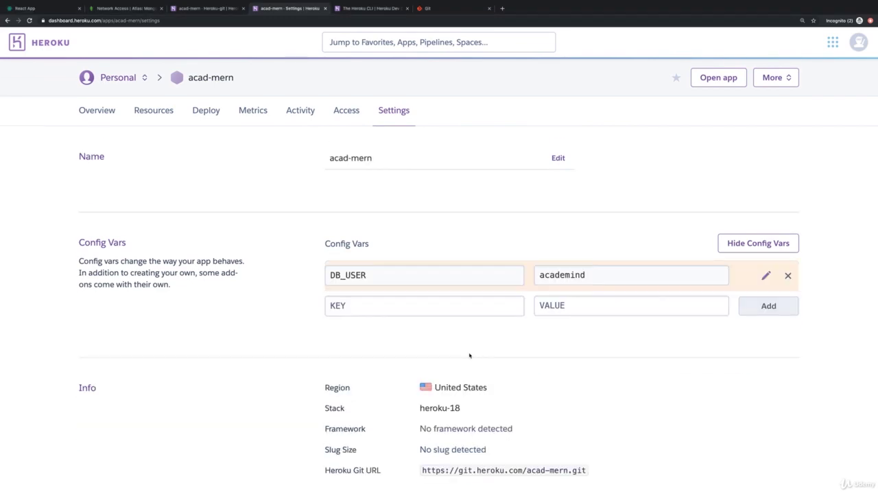
Add a DB_PASSWORD config var holding the database password copied from nodemon.json
{"action": "left_click", "coordinate": [470, 314]}
{"action": "key", "text": "super+v"}
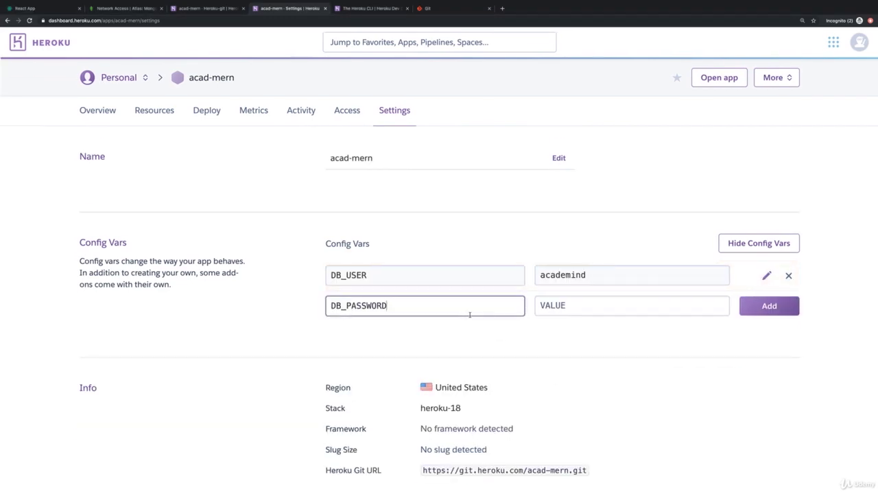
{"action": "key", "text": "super+Tab"}
{"action": "double_click", "coordinate": [441, 123]}
{"action": "key", "text": "super+c"}
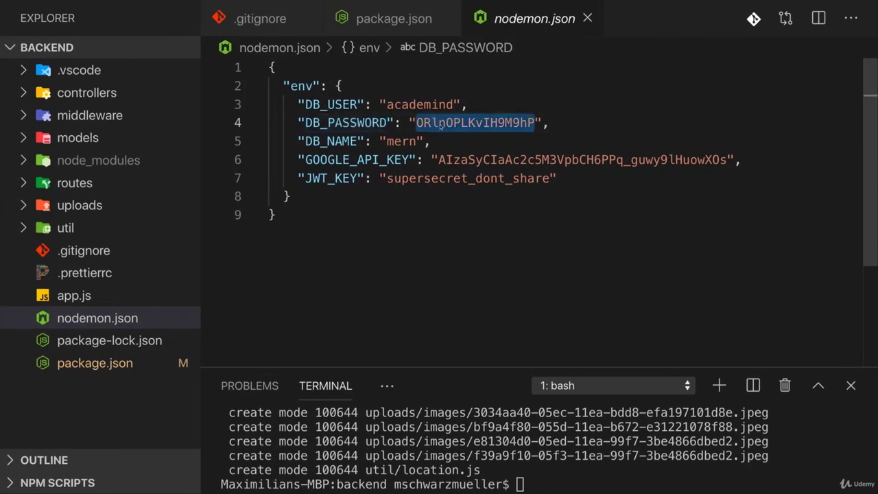
{"action": "key", "text": "super+Tab"}
{"action": "left_click", "coordinate": [568, 309]}
{"action": "key", "text": "super+v"}
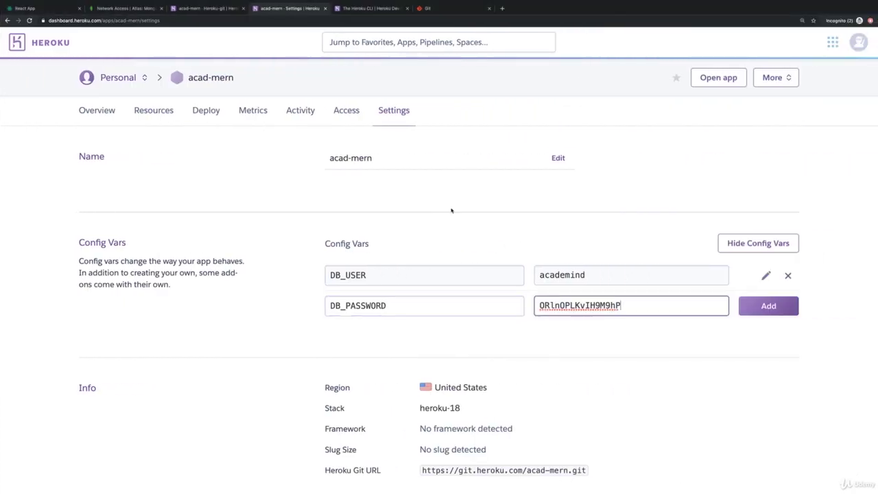
{"action": "left_click", "coordinate": [114, 8]}
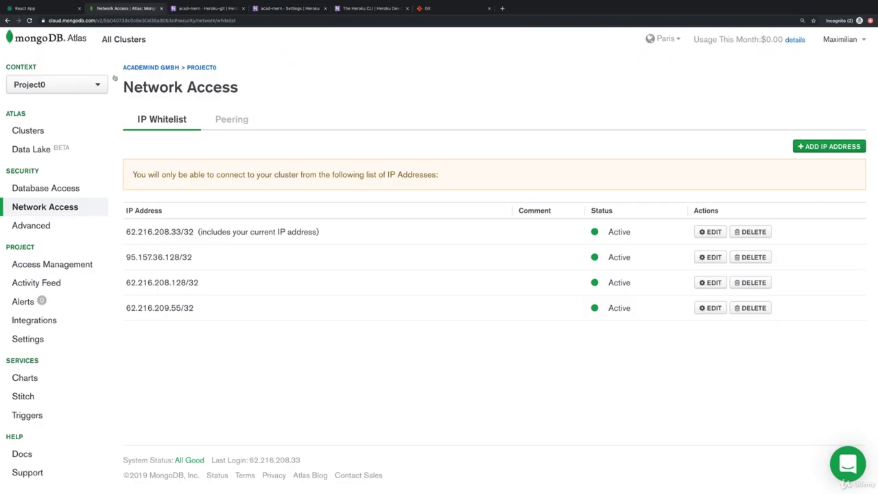
{"action": "left_click", "coordinate": [299, 14]}
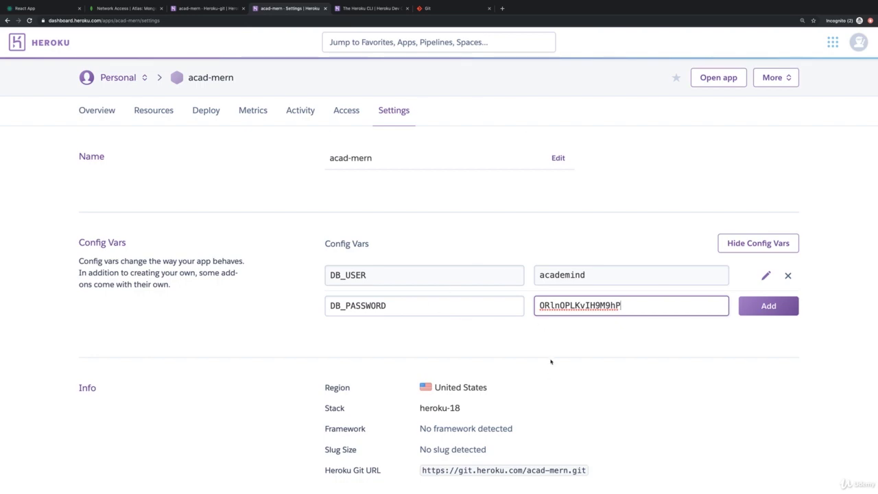
{"action": "key", "text": "ctrl+Left"}
{"action": "double_click", "coordinate": [335, 142]}
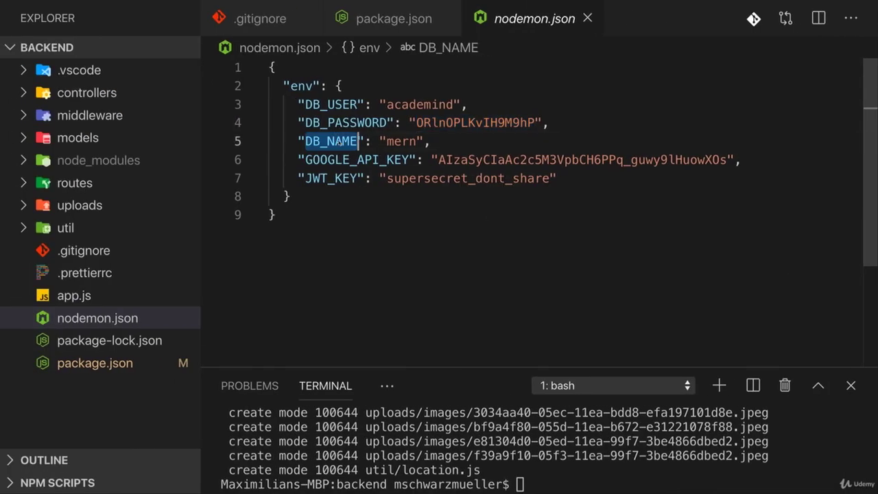
{"action": "key", "text": "ctrl+Right"}
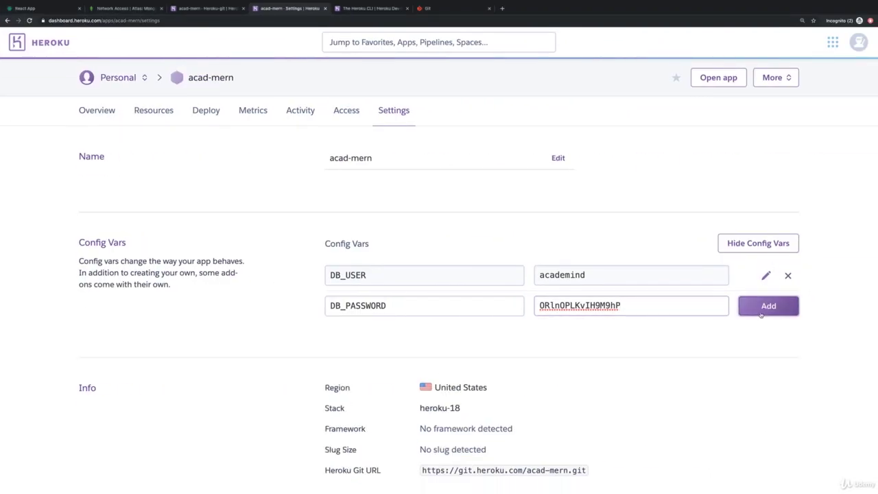
{"action": "left_click", "coordinate": [761, 306]}
Start a DB_NAME key, then browse Cluster0's collections in MongoDB Atlas
{"action": "left_click", "coordinate": [421, 336]}
{"action": "key", "text": "ctrl+v"}
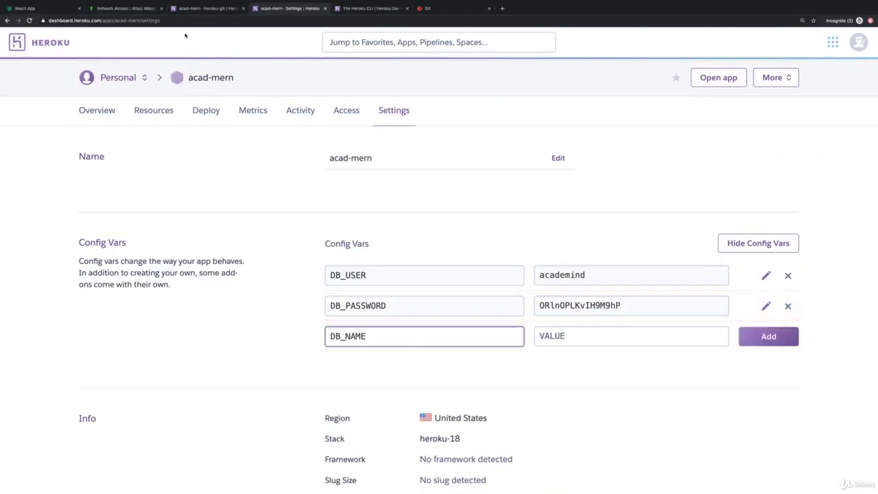
{"action": "left_click", "coordinate": [127, 8]}
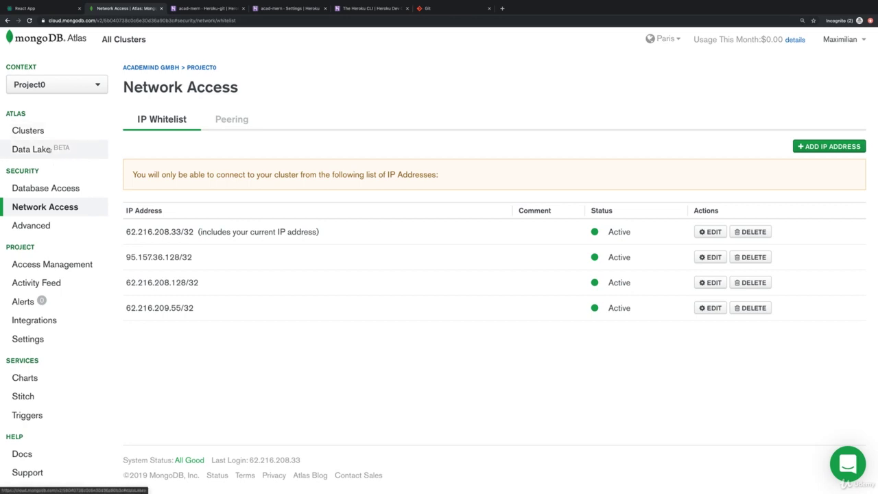
{"action": "left_click", "coordinate": [41, 132]}
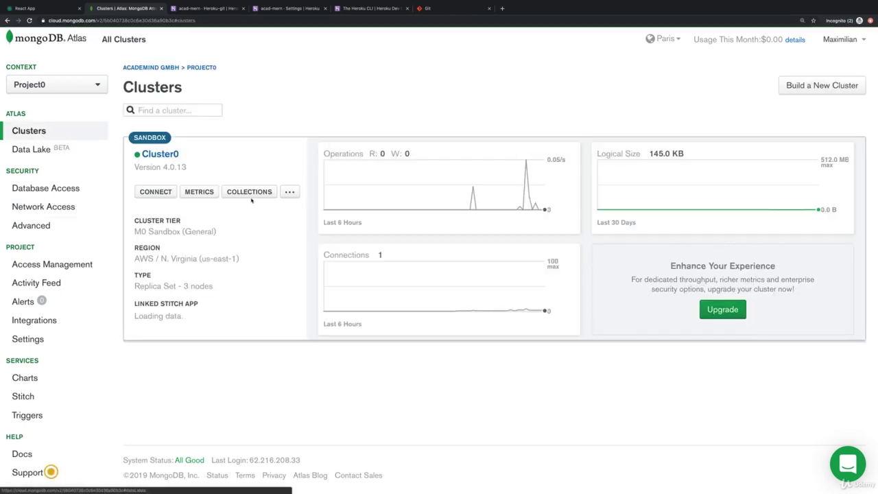
{"action": "left_click", "coordinate": [250, 195]}
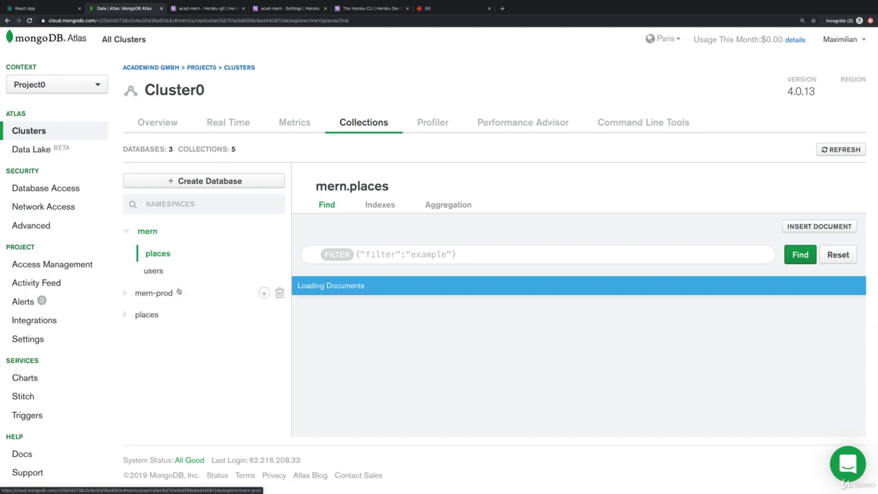
Set the DB_NAME config var to mern-prod
{"action": "left_click", "coordinate": [269, 12]}
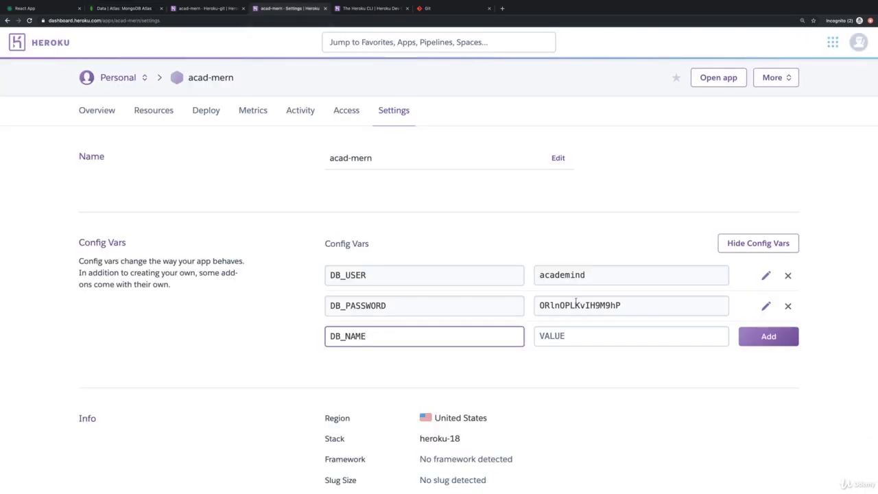
{"action": "key", "text": "Tab"}
{"action": "type", "text": "mern-prod"}
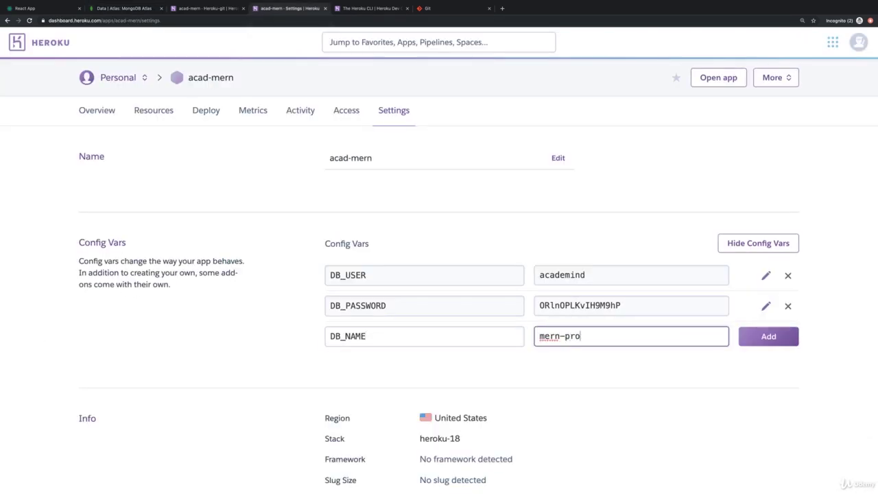
{"action": "left_click", "coordinate": [766, 338]}
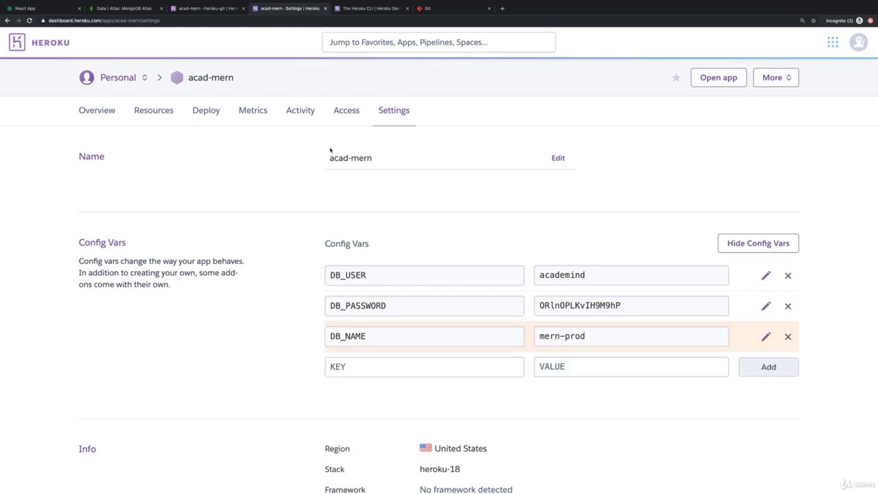
Add GOOGLE_API_KEY with the production API key from the frontend's .env.production
{"action": "key", "text": "ctrl+Left"}
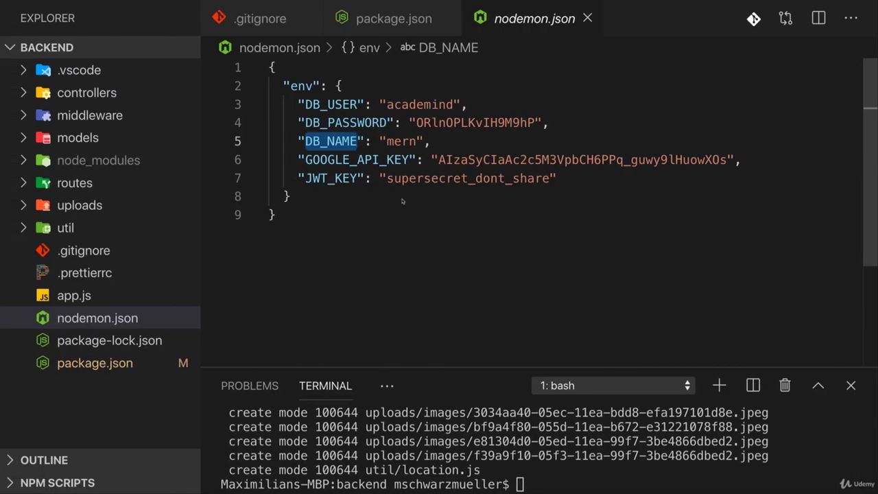
{"action": "double_click", "coordinate": [348, 162]}
{"action": "key", "text": "super+c"}
{"action": "key", "text": "ctrl+Right"}
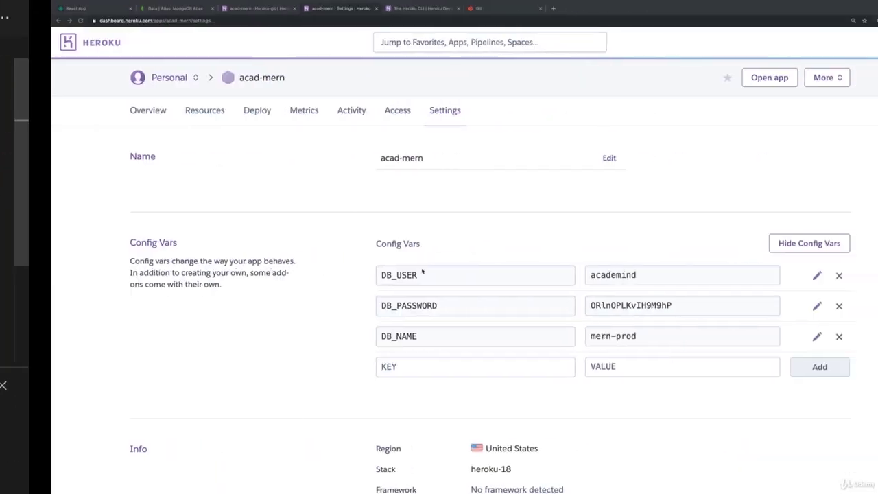
{"action": "left_click", "coordinate": [460, 368]}
{"action": "key", "text": "super+v"}
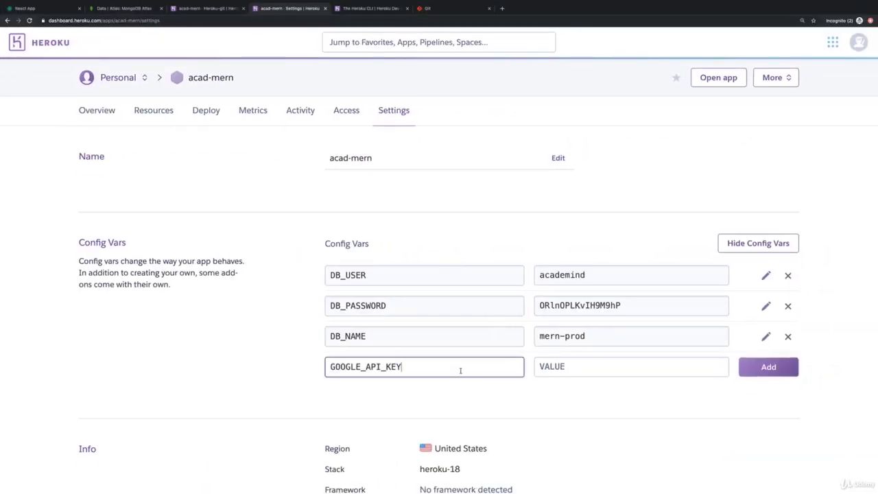
{"action": "left_click", "coordinate": [273, 202]}
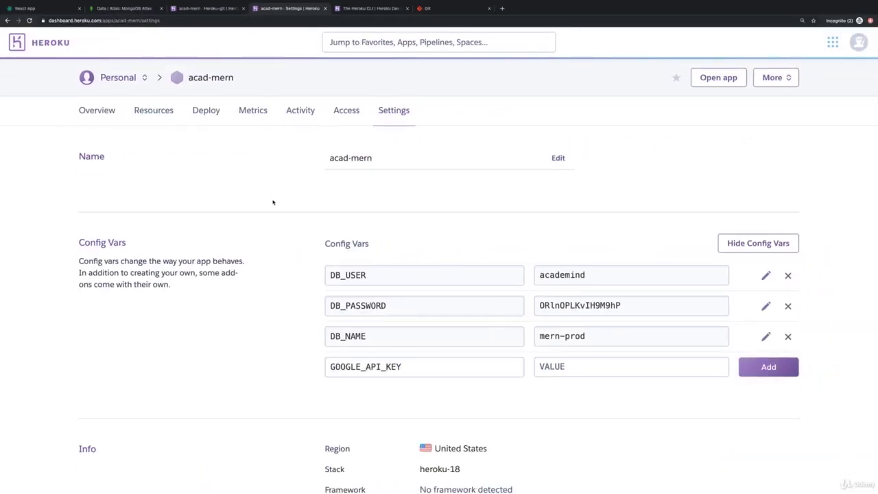
{"action": "key", "text": "ctrl+Left"}
{"action": "key", "text": "ctrl+Left"}
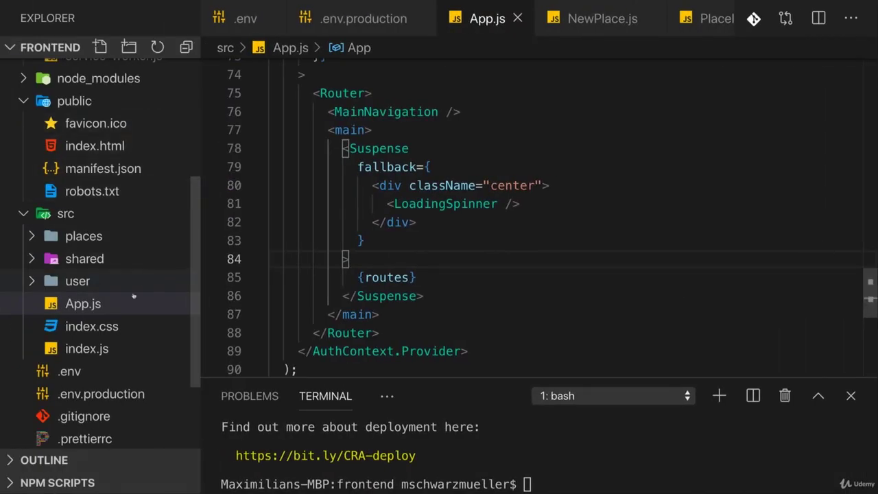
{"action": "left_click", "coordinate": [109, 392]}
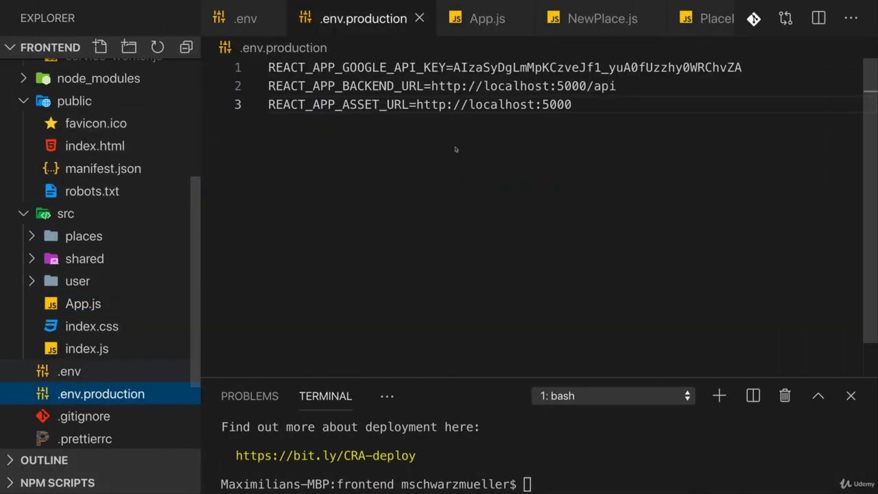
{"action": "double_click", "coordinate": [458, 67]}
{"action": "key", "text": "ctrl+c"}
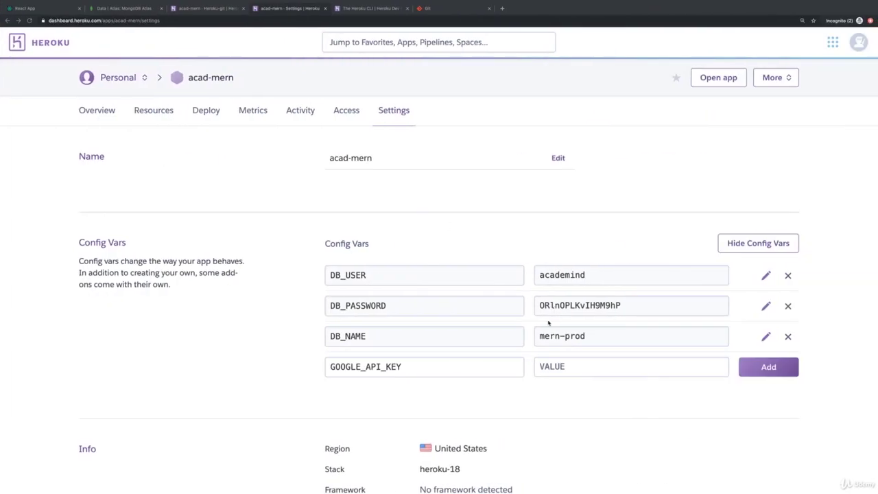
{"action": "left_click", "coordinate": [565, 381]}
{"action": "key", "text": "ctrl+v"}
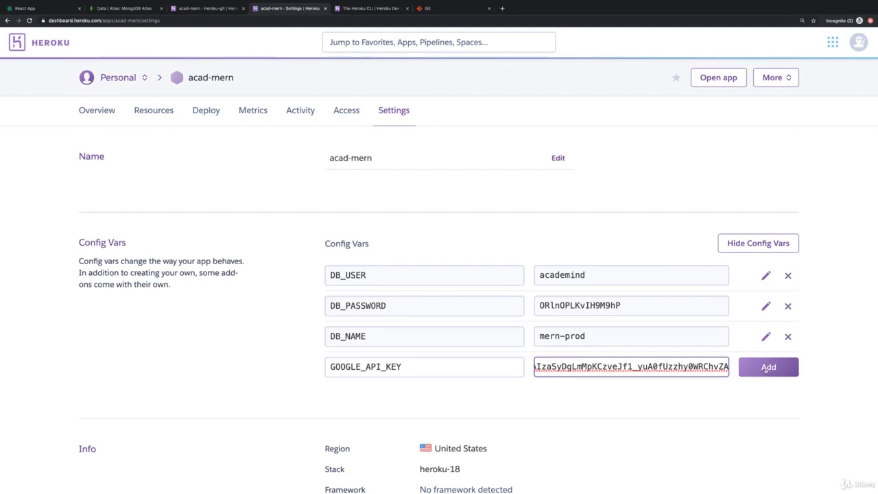
{"action": "left_click", "coordinate": [766, 383]}
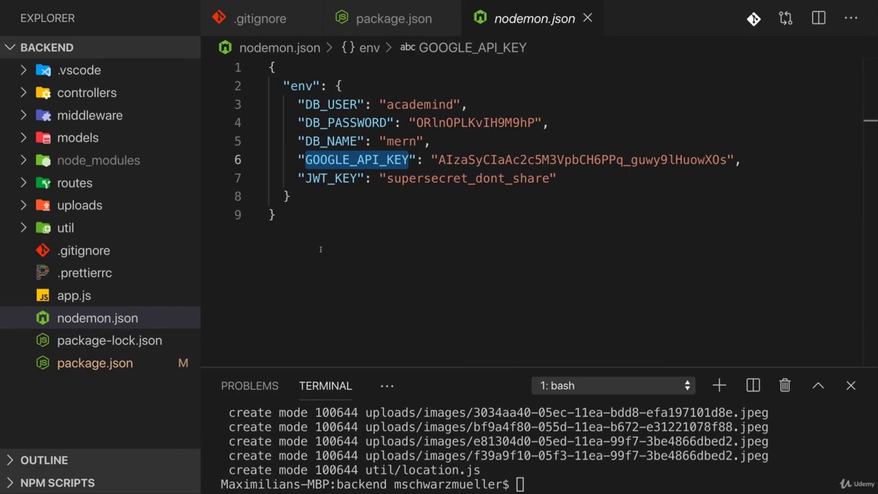
Add a JWT_KEY config var with a production secret value
{"action": "double_click", "coordinate": [320, 184]}
{"action": "key", "text": "super+c"}
{"action": "key", "text": "ctrl+Right"}
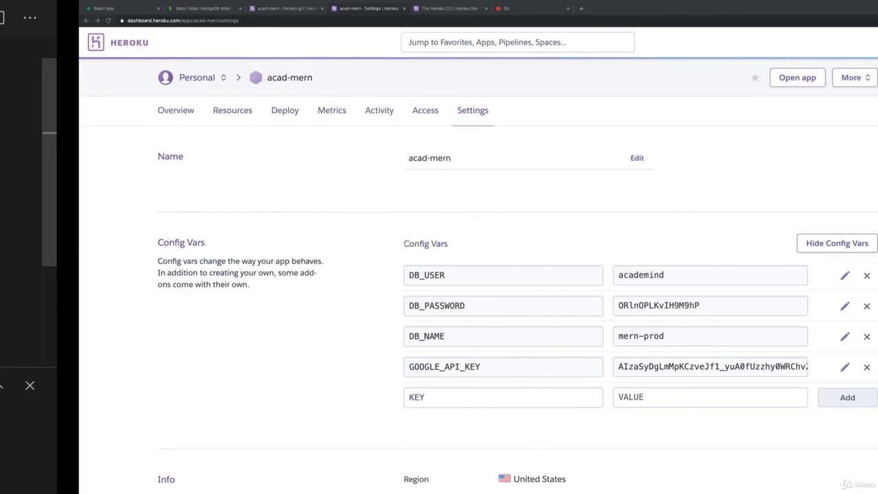
{"action": "left_click", "coordinate": [470, 398]}
{"action": "key", "text": "super+v"}
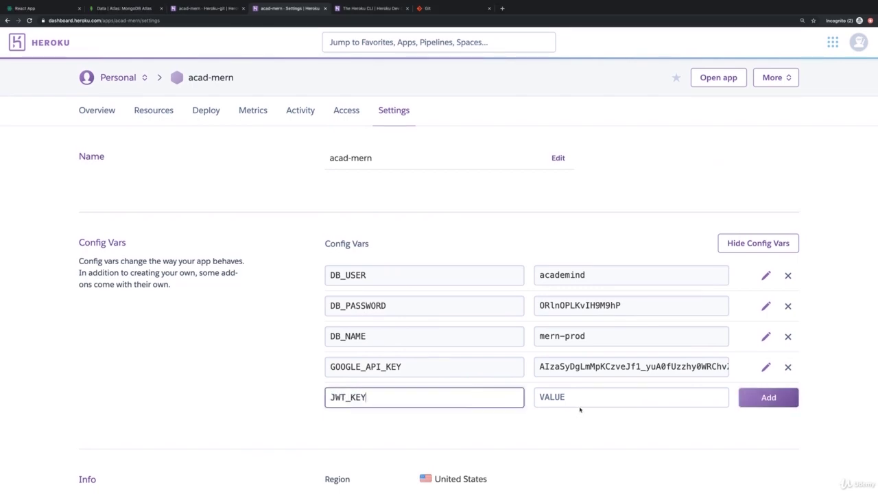
{"action": "left_click", "coordinate": [574, 399]}
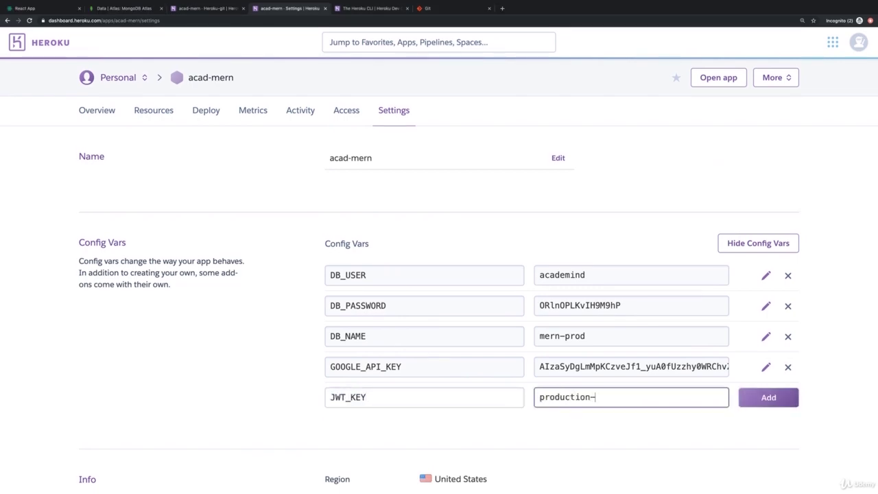
{"action": "left_click", "coordinate": [765, 397]}
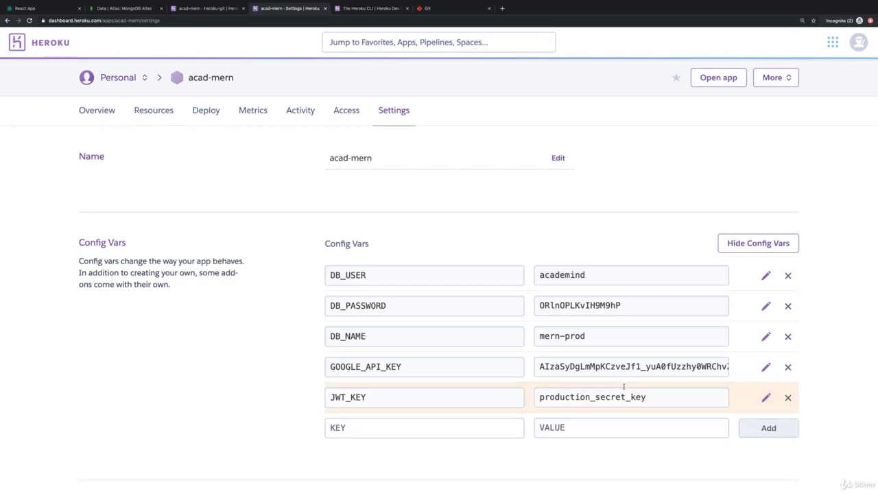
{"action": "scroll", "coordinate": [600, 385], "scroll_direction": "down", "scroll_amount": 2}
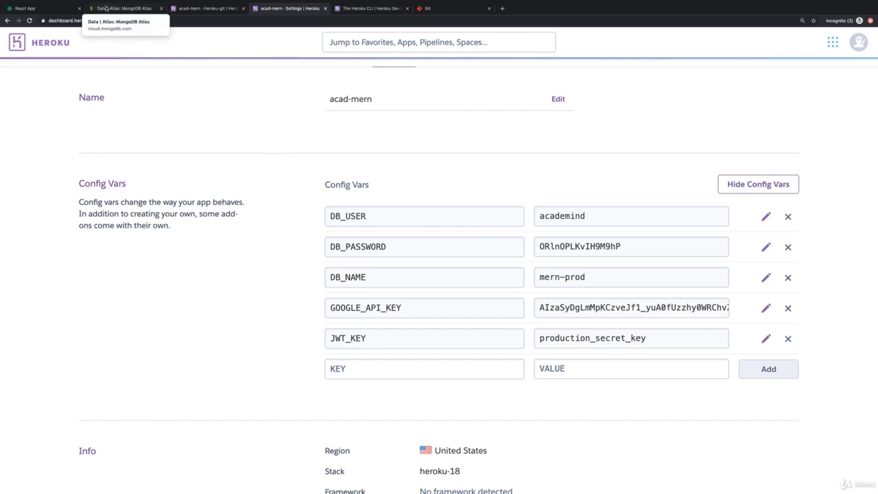
Check Atlas's Network Access IP whitelist, then bring up the Heroku article on dyno IP ranges
{"action": "left_click", "coordinate": [126, 10]}
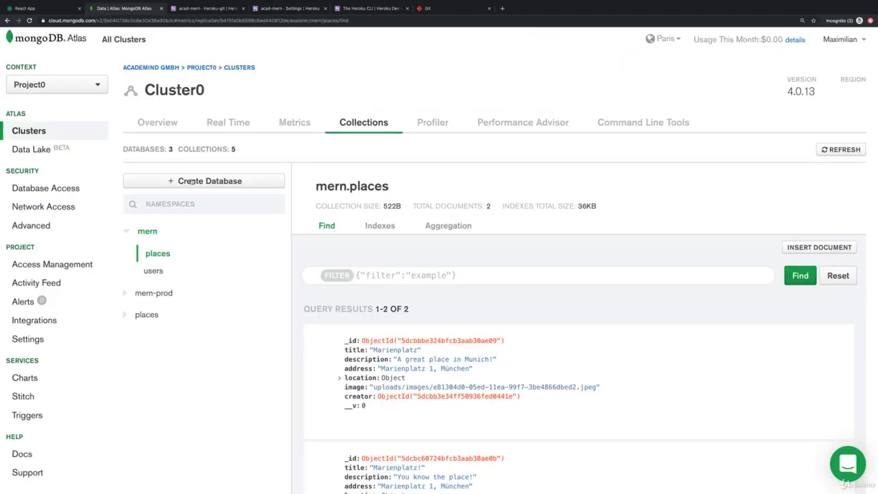
{"action": "left_click", "coordinate": [43, 206]}
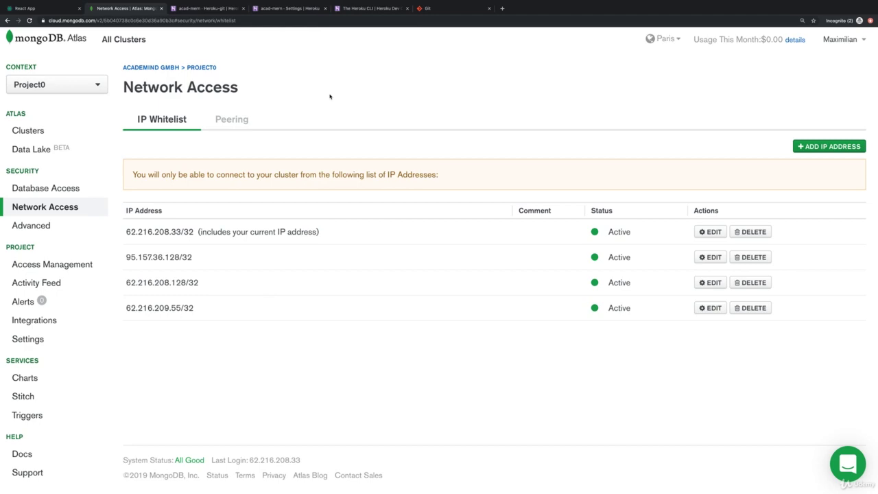
{"action": "left_click", "coordinate": [371, 8]}
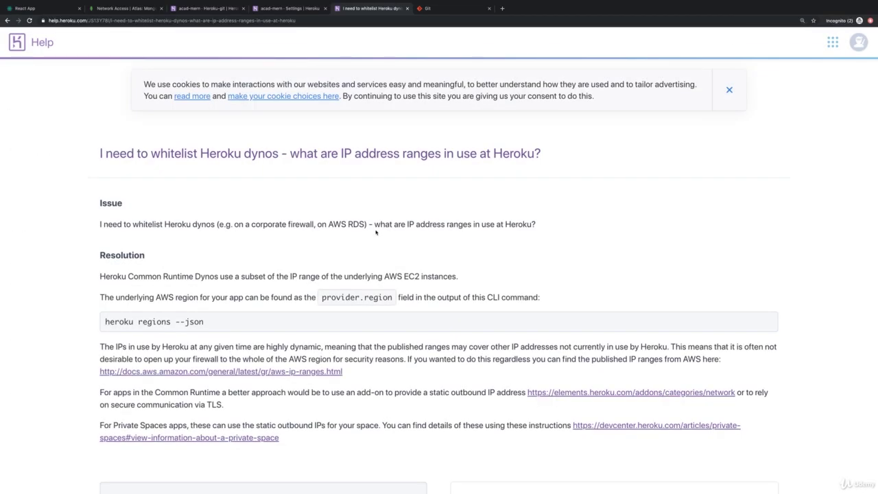
Read down the dyno IP ranges article through Private Spaces to its static-IP resolution
{"action": "scroll", "coordinate": [375, 233], "scroll_direction": "down", "scroll_amount": 3}
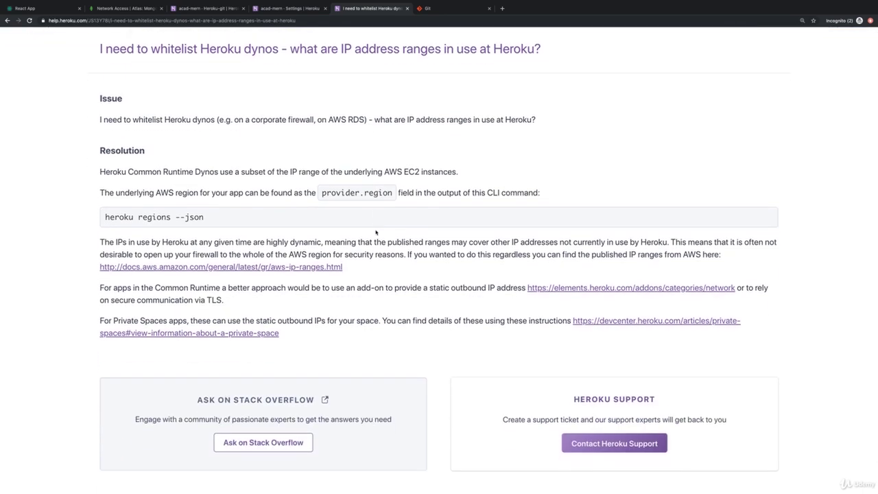
{"action": "scroll", "coordinate": [527, 263], "scroll_direction": "down", "scroll_amount": 1}
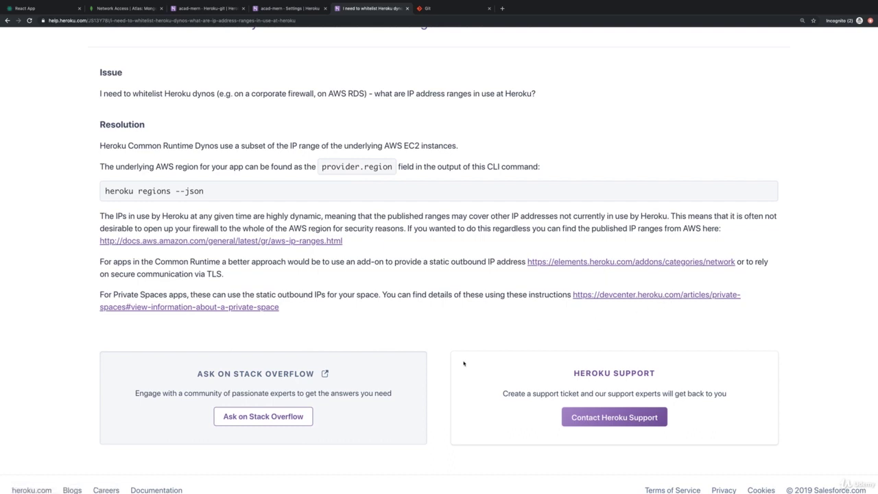
{"action": "left_click_drag", "start_coordinate": [113, 295], "coordinate": [174, 295]}
{"action": "left_click", "coordinate": [376, 316]}
Whitelist 0.0.0.0/0 in Atlas Network Access, glance at Database Access, and come back
{"action": "left_click", "coordinate": [120, 9]}
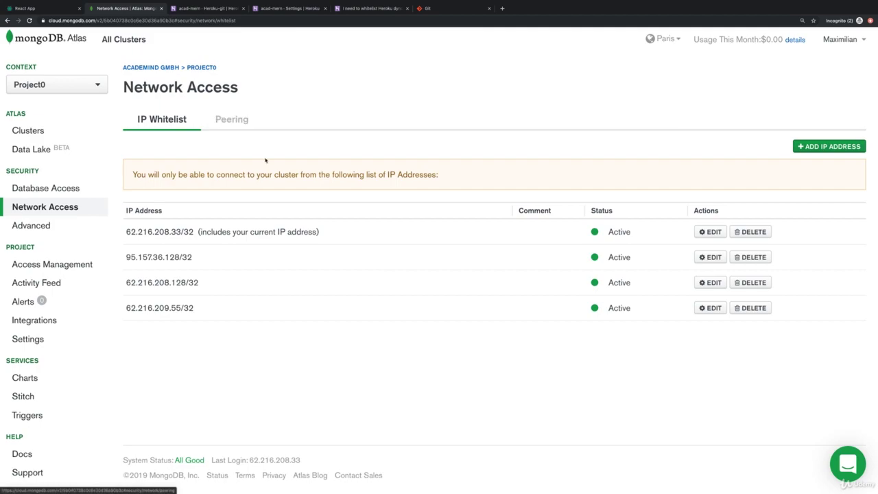
{"action": "left_click", "coordinate": [807, 150]}
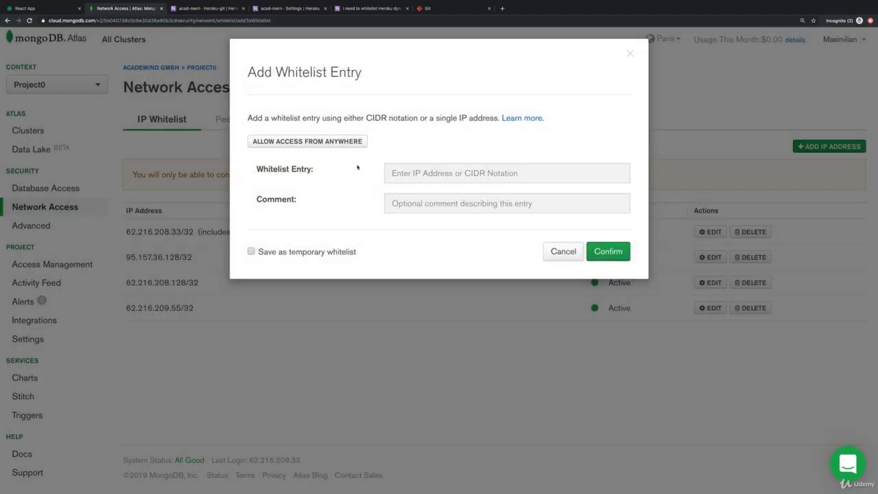
{"action": "left_click", "coordinate": [327, 141]}
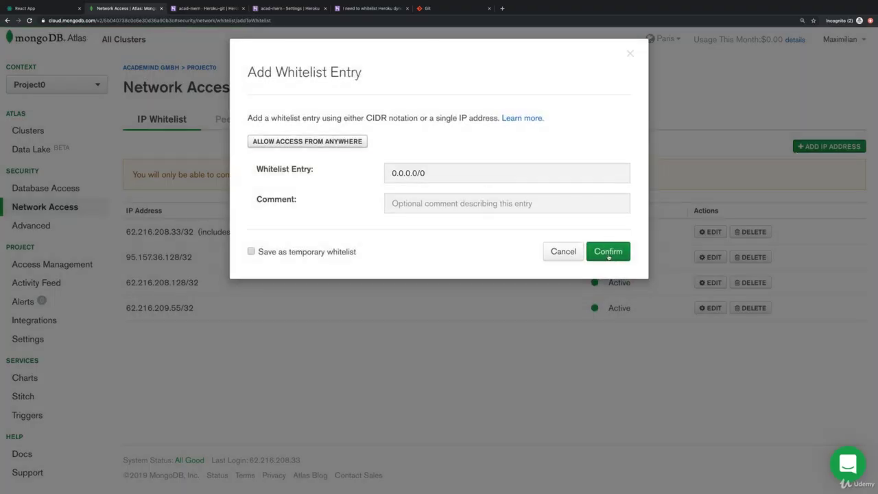
{"action": "left_click", "coordinate": [608, 251]}
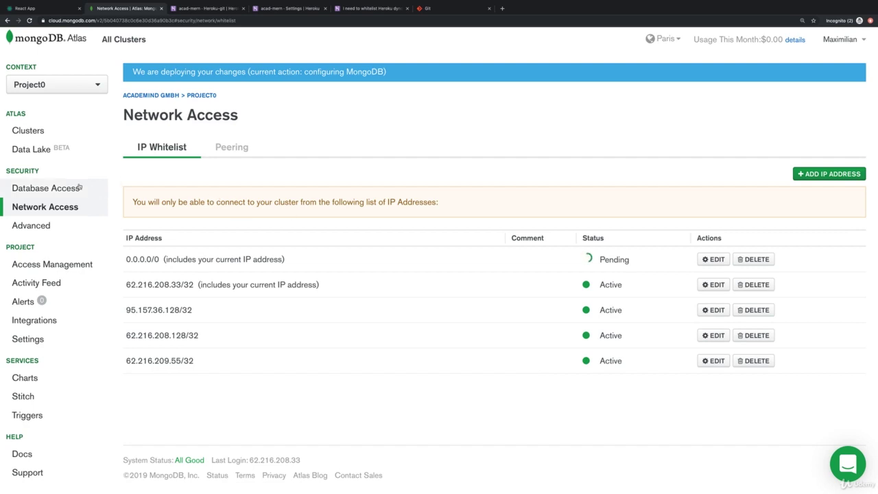
{"action": "left_click", "coordinate": [45, 188]}
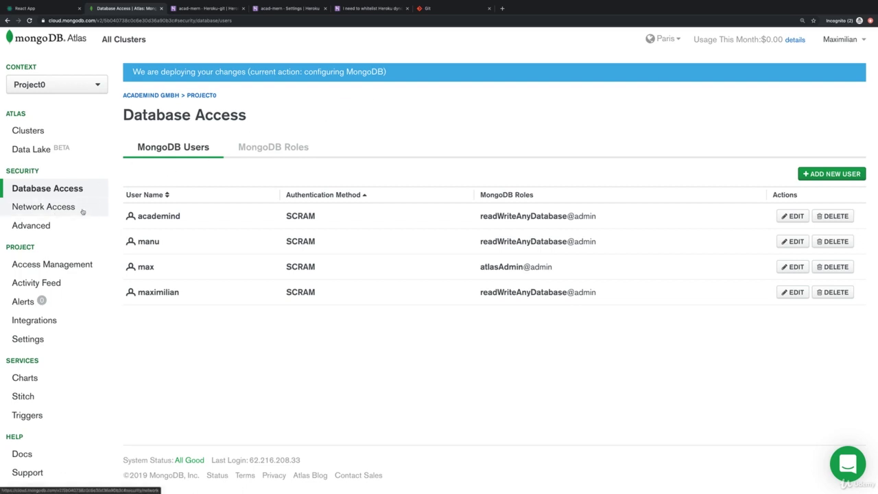
{"action": "left_click", "coordinate": [82, 211]}
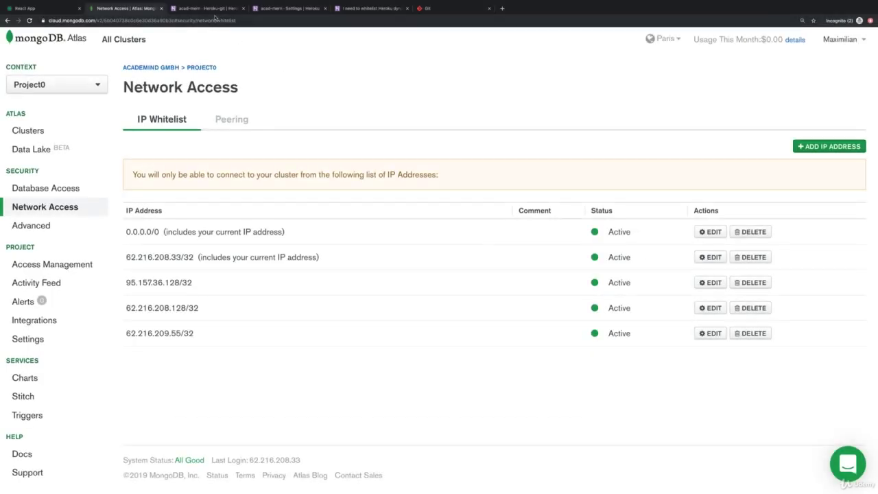
Scroll acad-mern's Deploy page to the Heroku Git commands and select git push heroku master
{"action": "left_click", "coordinate": [206, 9]}
{"action": "scroll", "coordinate": [258, 146], "scroll_direction": "down", "scroll_amount": 3}
{"action": "scroll", "coordinate": [258, 145], "scroll_direction": "down", "scroll_amount": 3}
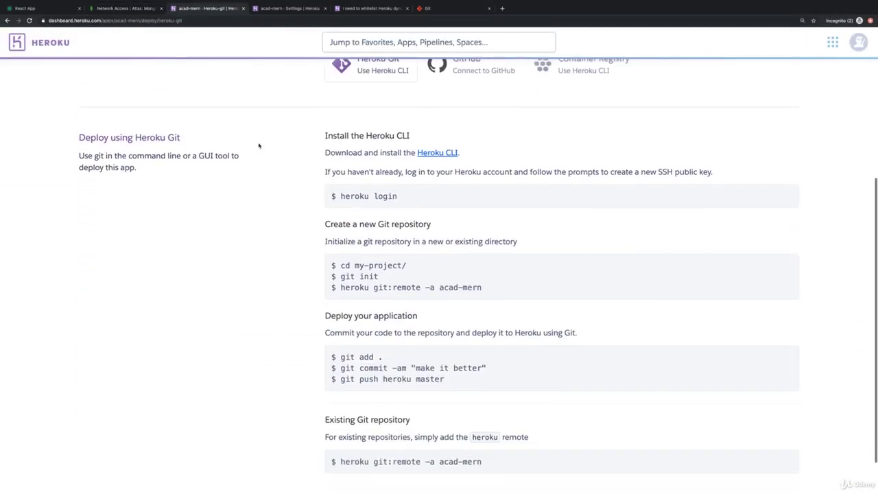
{"action": "scroll", "coordinate": [335, 233], "scroll_direction": "down", "scroll_amount": 2}
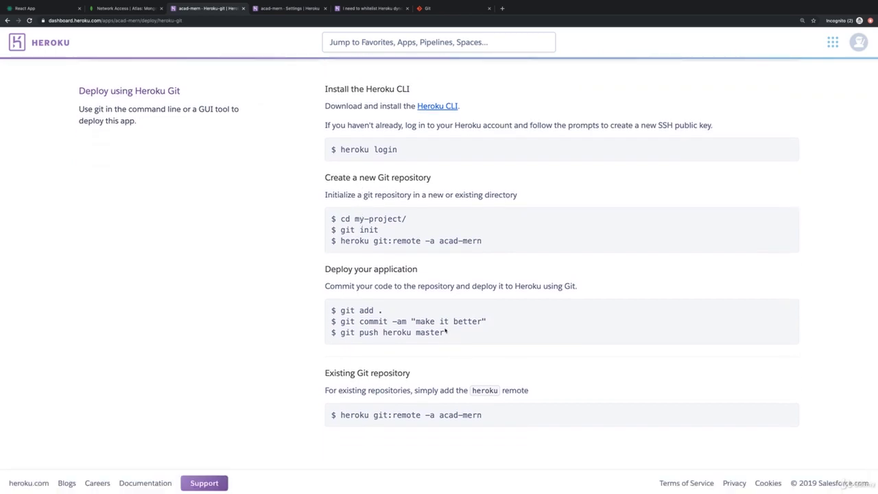
{"action": "left_click_drag", "start_coordinate": [445, 332], "coordinate": [338, 332]}
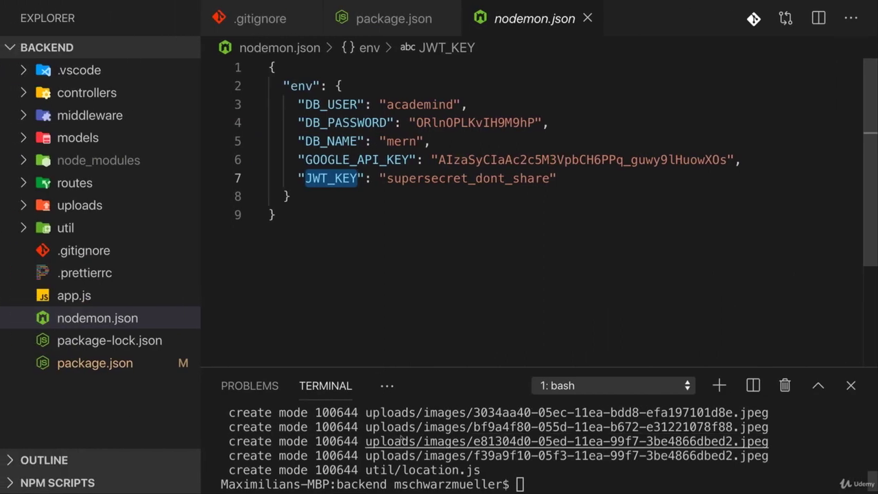
Stage all changes and commit them as "changed starting script"
{"action": "key", "text": "super+k"}
{"action": "type", "text": "git add ."}
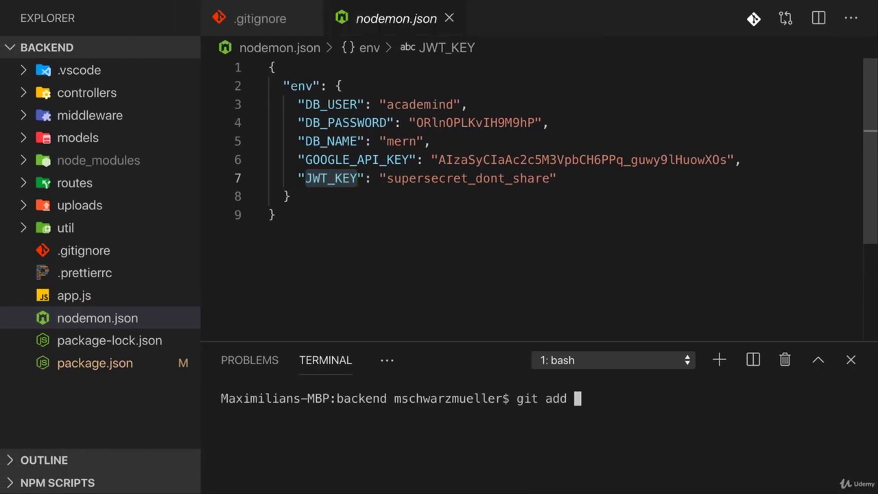
{"action": "key", "text": "Return"}
{"action": "type", "text": "git commit -m \""}
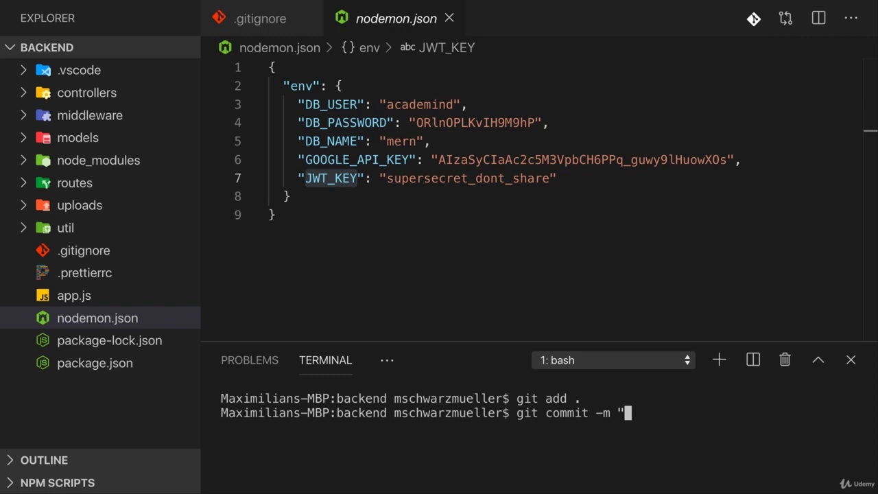
{"action": "type", "text": "changed star"}
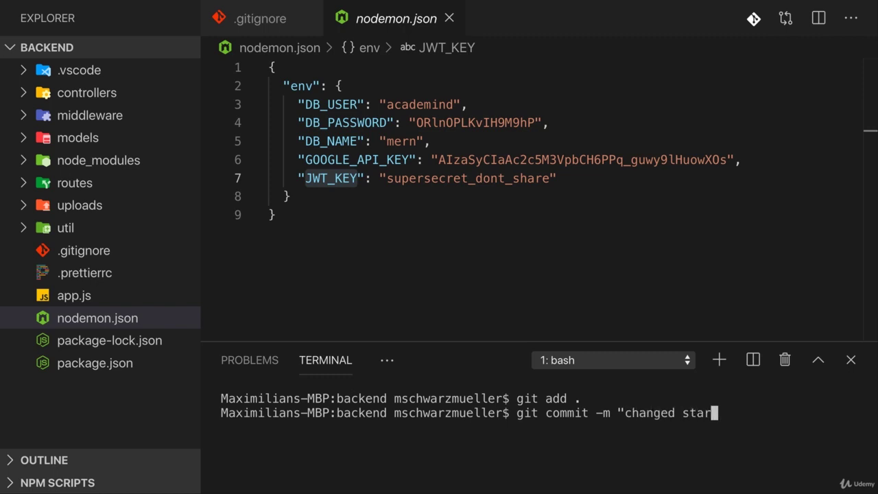
{"action": "type", "text": "ting script\""}
{"action": "key", "text": "Return"}
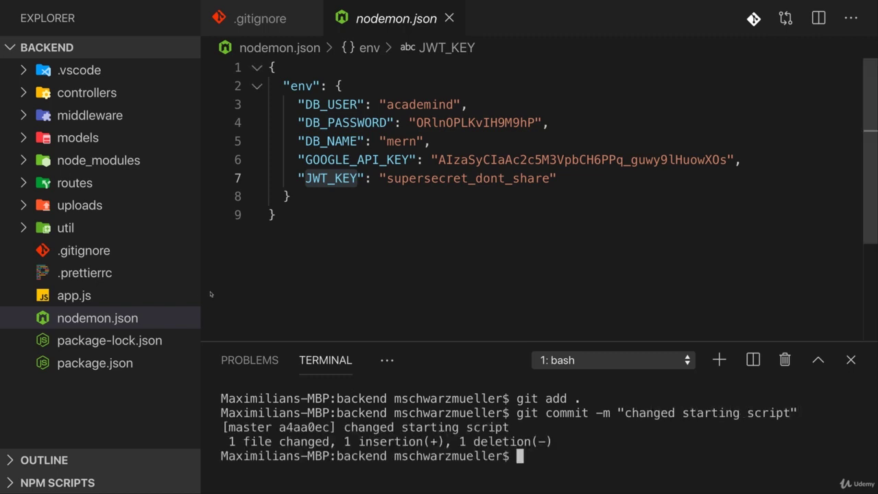
Open package.json and enter git push heroku master in the terminal
{"action": "left_click", "coordinate": [118, 354]}
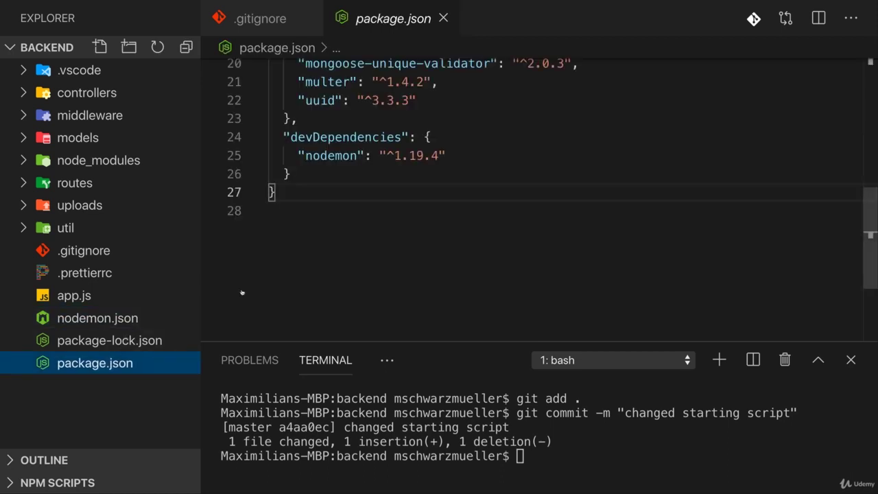
{"action": "scroll", "coordinate": [473, 140], "scroll_direction": "up", "scroll_amount": 5}
{"action": "left_click", "coordinate": [484, 415]}
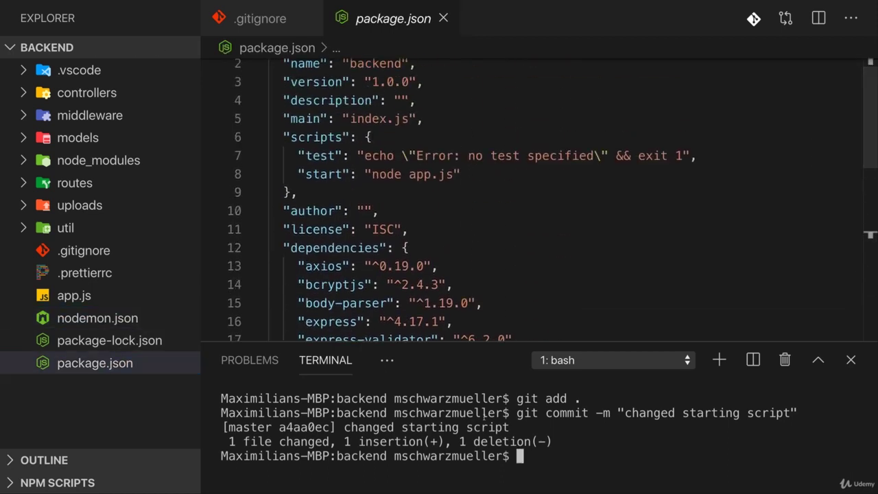
{"action": "type", "text": "git push heroku master"}
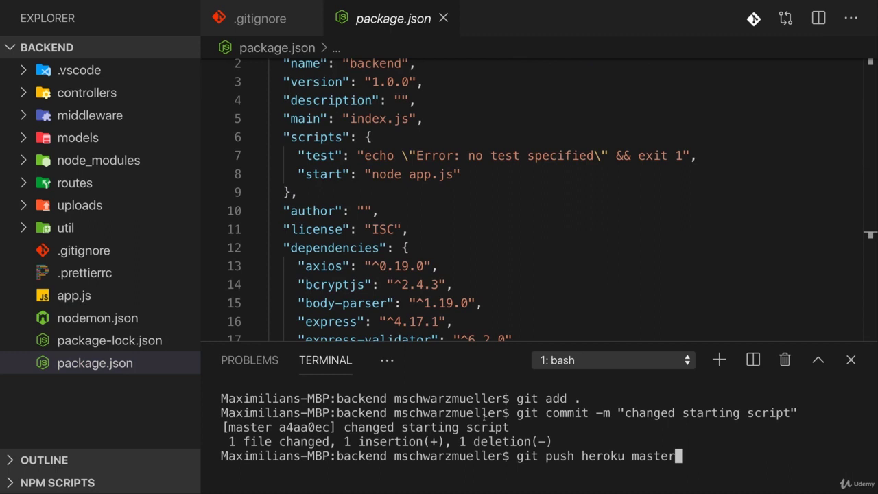
Run git push heroku master, confirm v9 deployed, and select the acad-mern.herokuapp.com URL
{"action": "key", "text": "Return"}
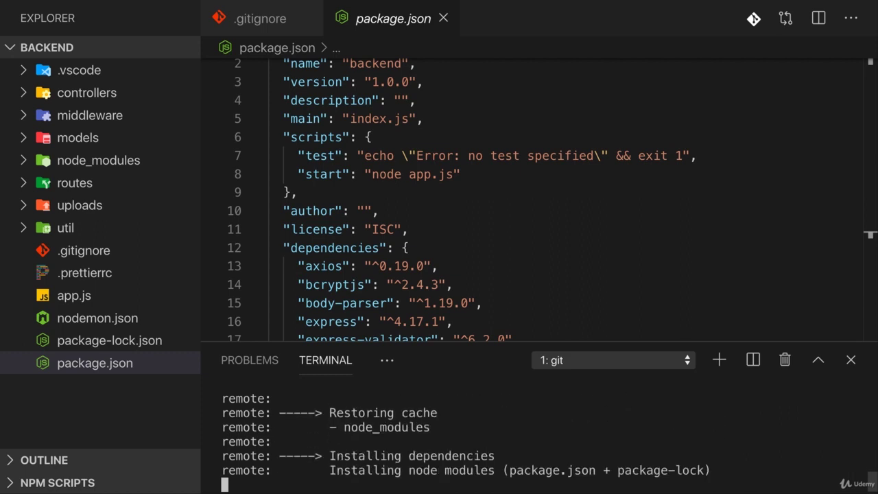
{"action": "scroll", "coordinate": [412, 430], "scroll_direction": "up", "scroll_amount": 2}
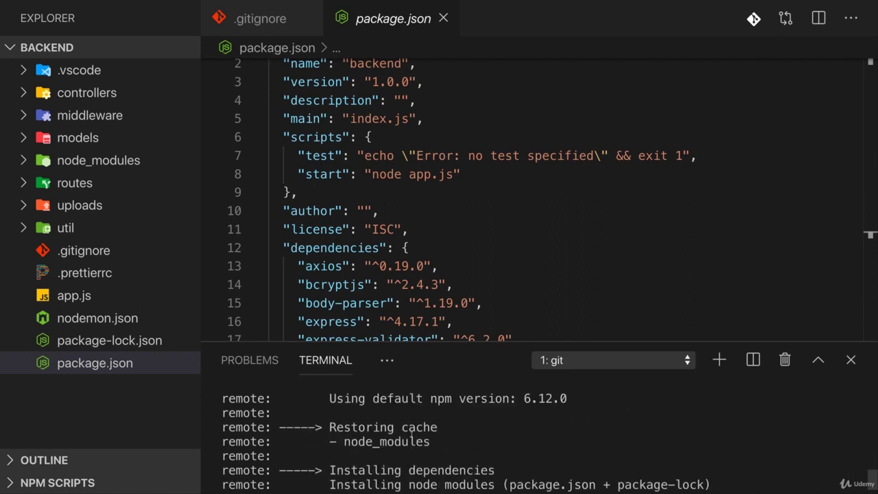
{"action": "scroll", "coordinate": [419, 417], "scroll_direction": "down", "scroll_amount": 2}
{"action": "scroll", "coordinate": [419, 416], "scroll_direction": "up", "scroll_amount": 2}
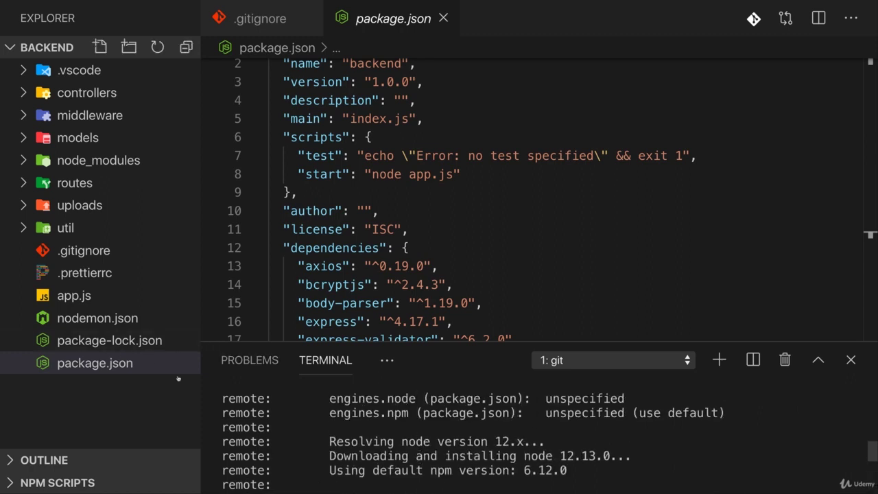
{"action": "scroll", "coordinate": [323, 411], "scroll_direction": "down", "scroll_amount": 5}
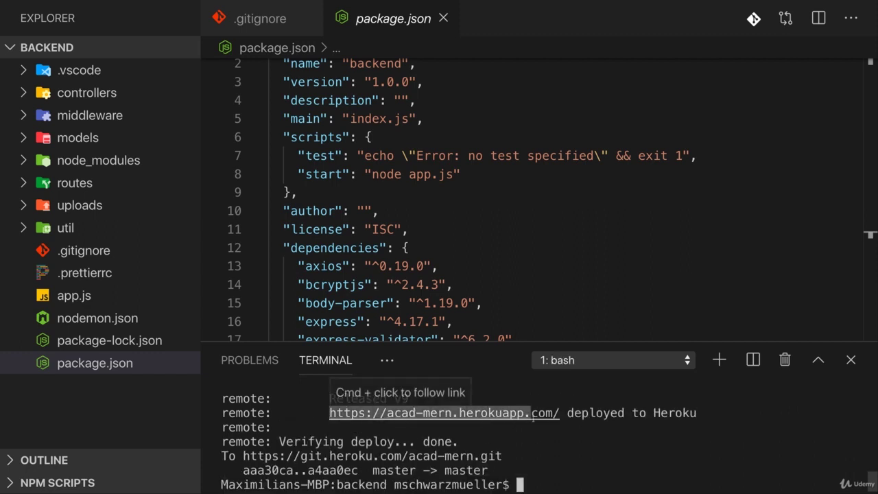
{"action": "left_click_drag", "start_coordinate": [533, 414], "coordinate": [559, 415]}
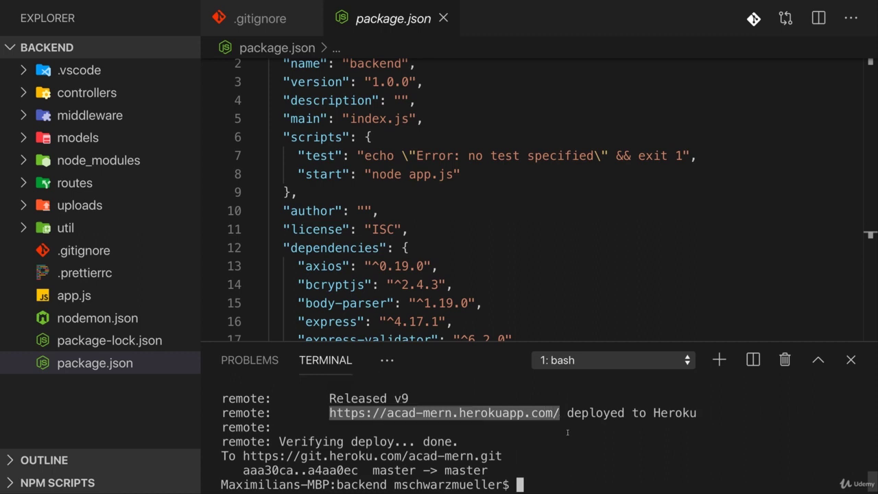